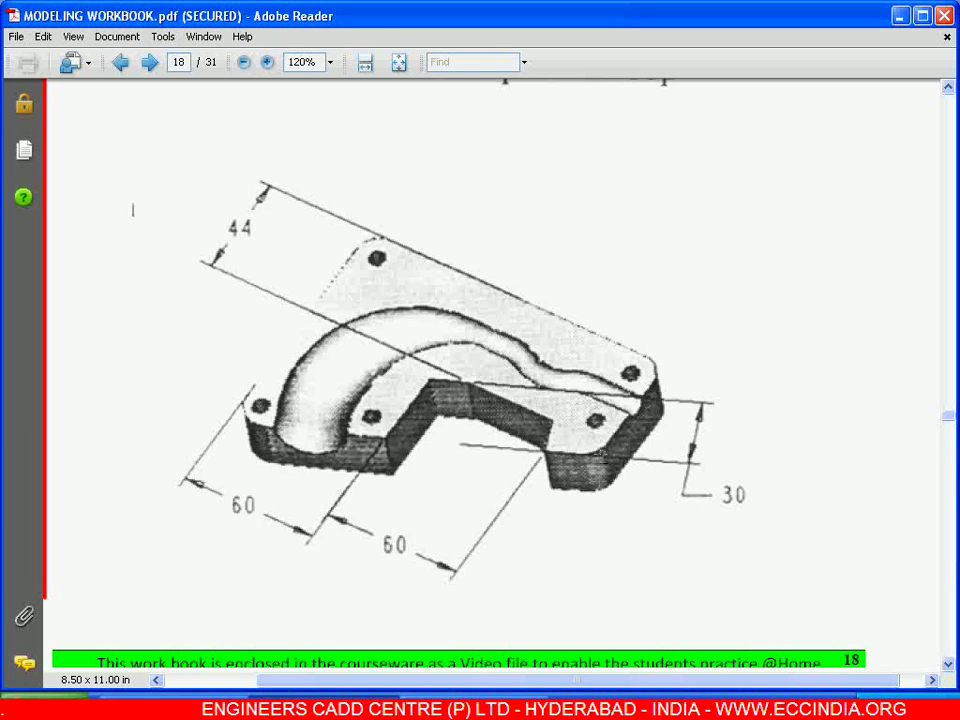
Step: Compare the workbook's page-18 drawing with the block part, ending back in Pro/ENGINEER
key(alt+Tab)
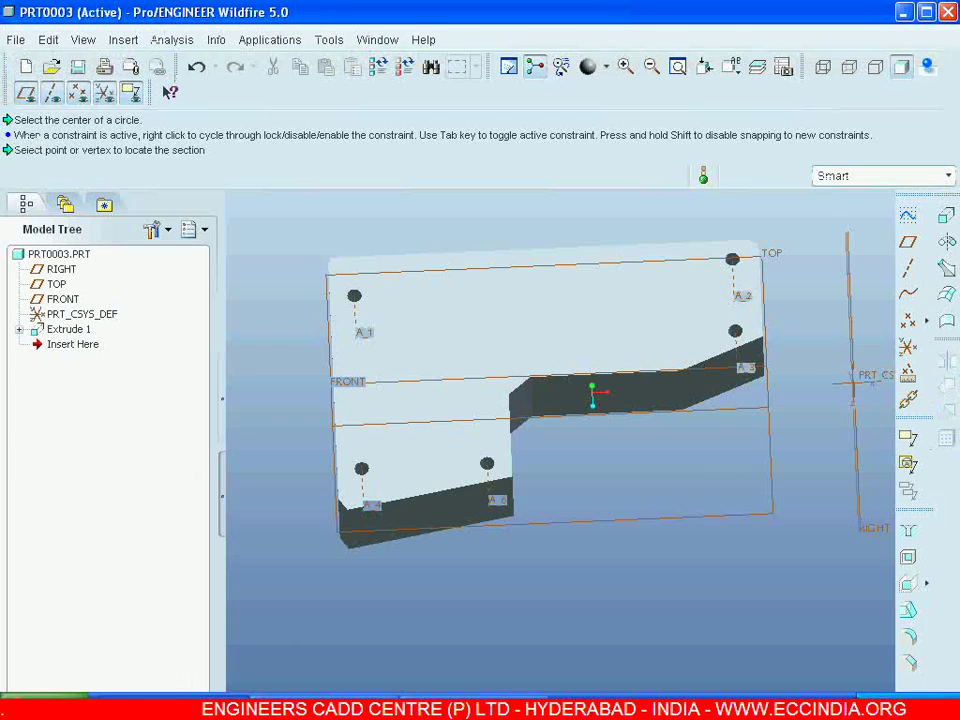
key(alt+Tab)
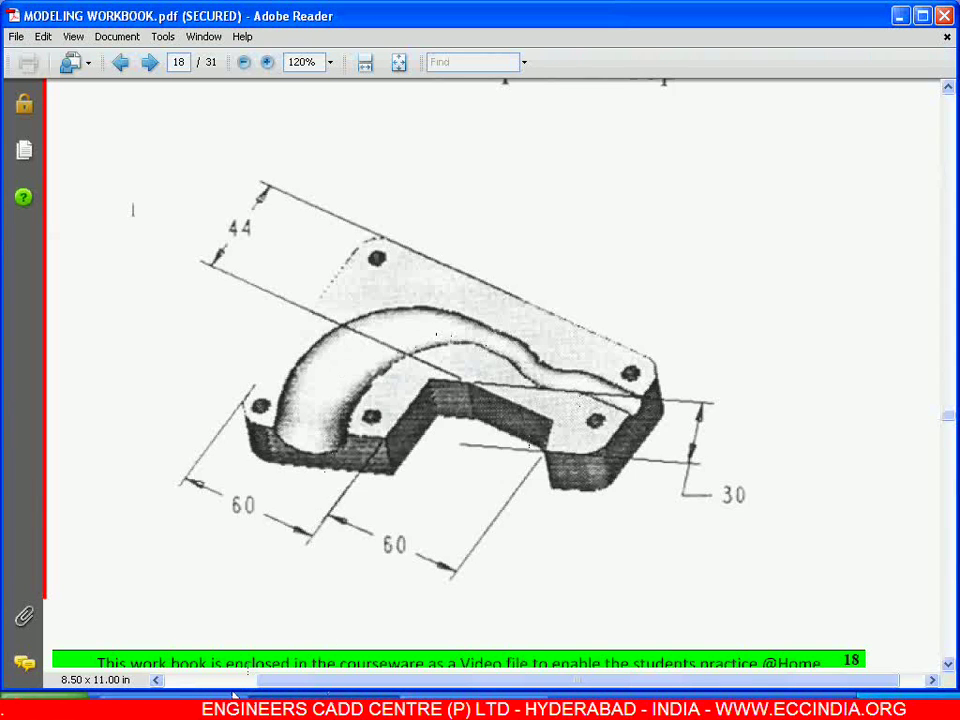
key(alt+Tab)
Step: Start a new sketch on the block's top face
click(947, 320)
mouse_move(851, 212)
mouse_down()
mouse_move(349, 229)
mouse_move(250, 152)
mouse_up()
click(527, 327)
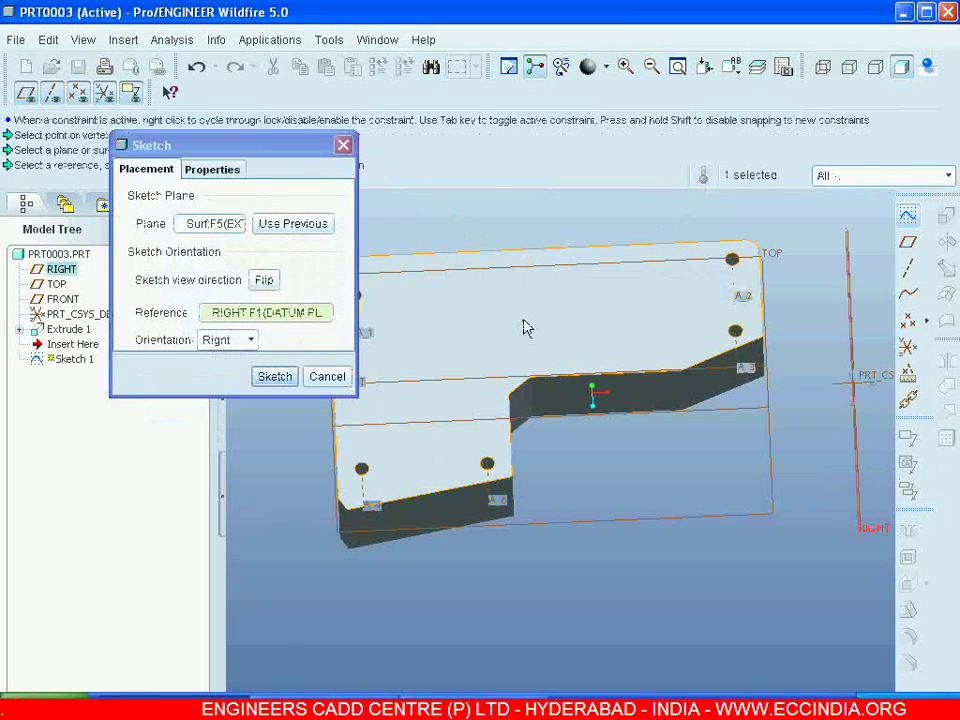
click(274, 376)
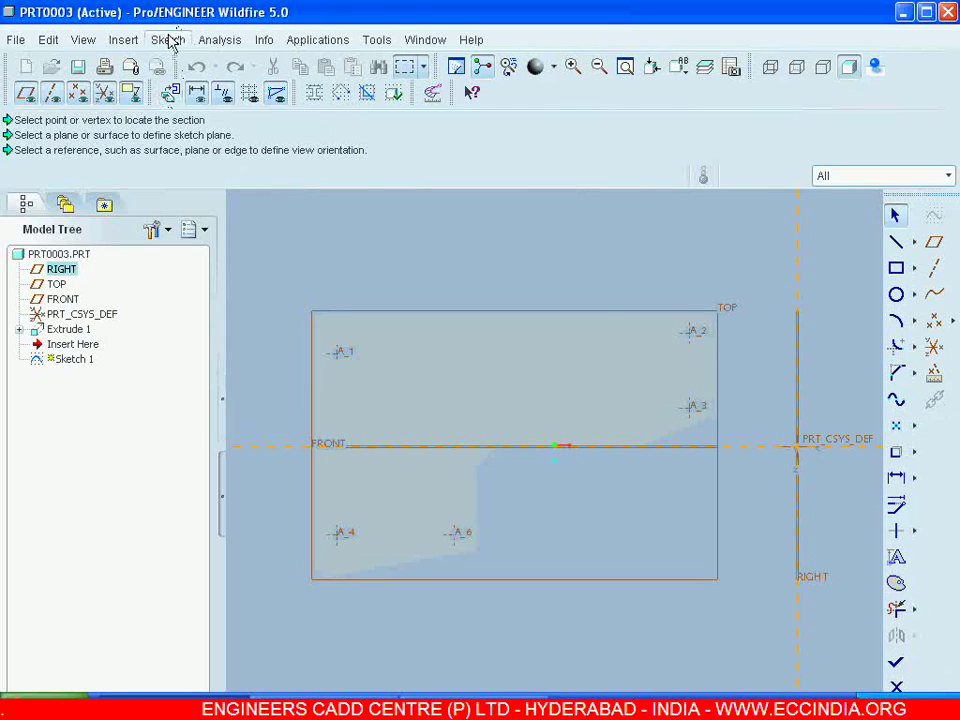
Step: Add two block surfaces, the right edge, slanted edge and step's vertical edge as sketch references
click(170, 41)
click(188, 84)
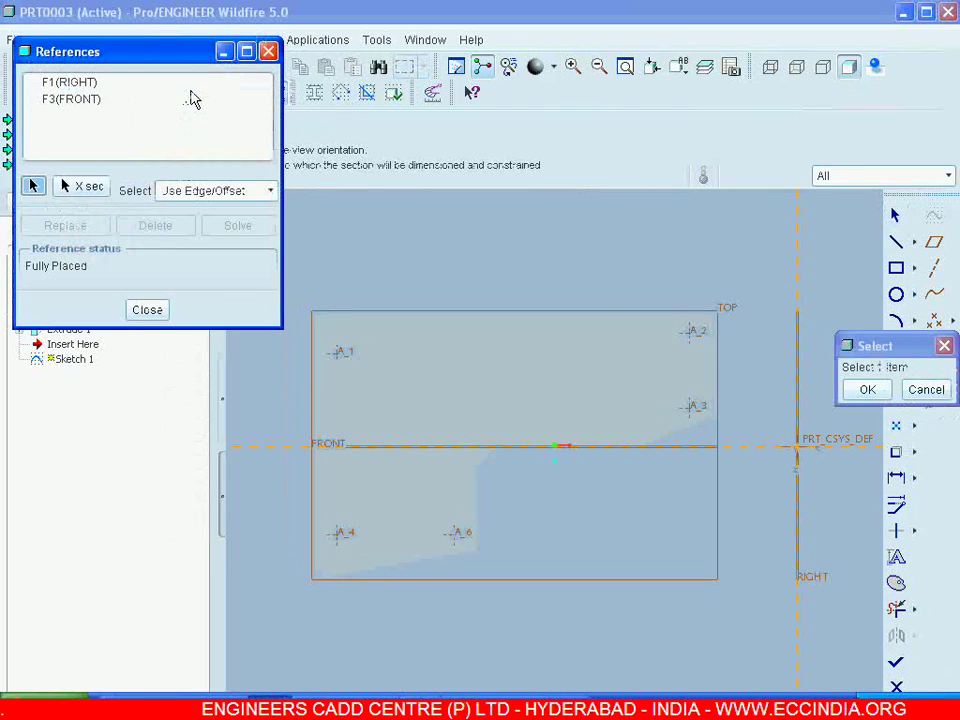
click(313, 362)
click(404, 318)
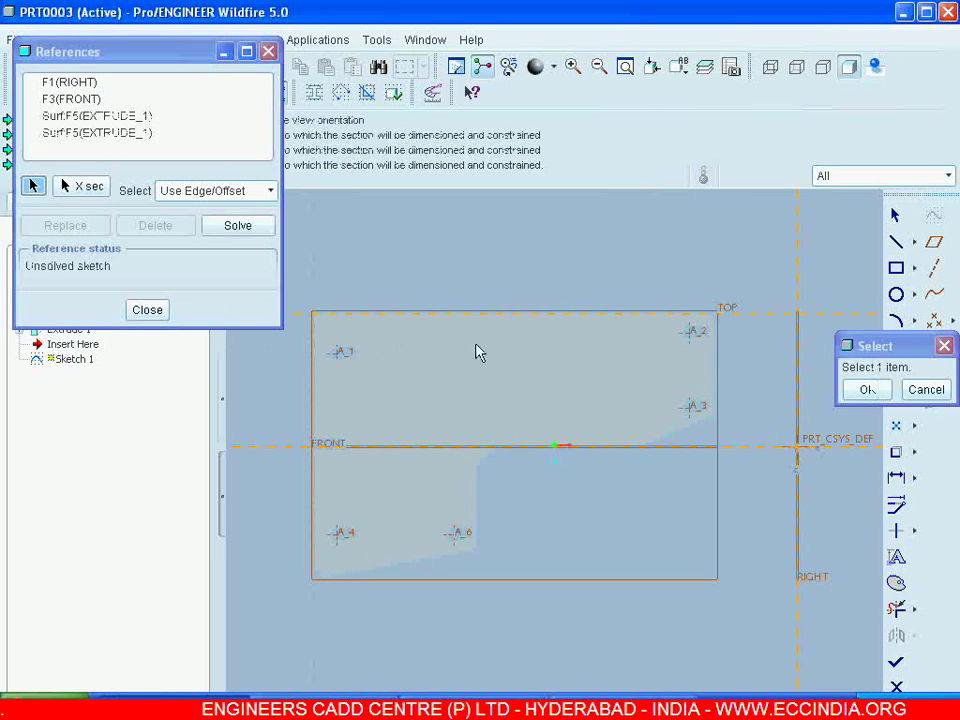
click(718, 388)
click(690, 426)
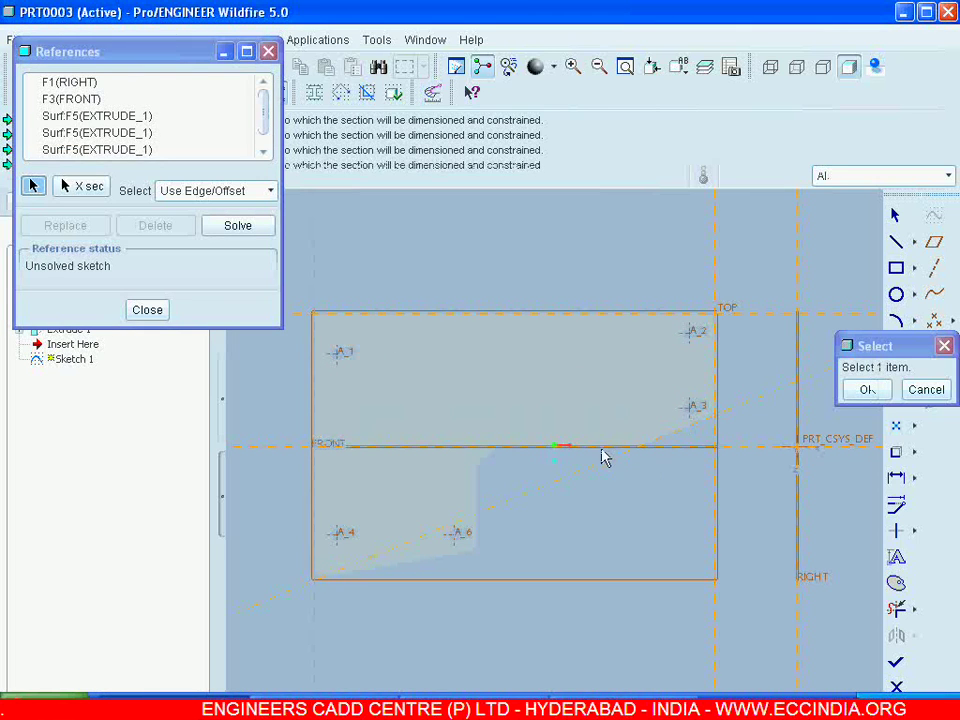
click(476, 484)
click(151, 311)
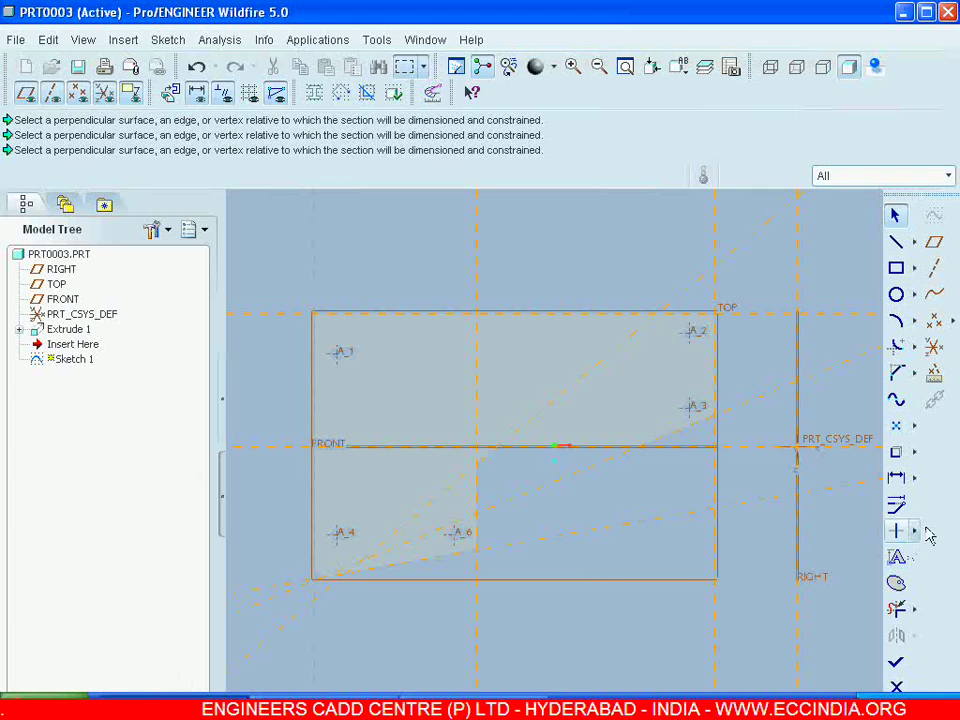
Step: Sketch a two-point vertical spline from the block's lower edge up into its upper half
click(896, 398)
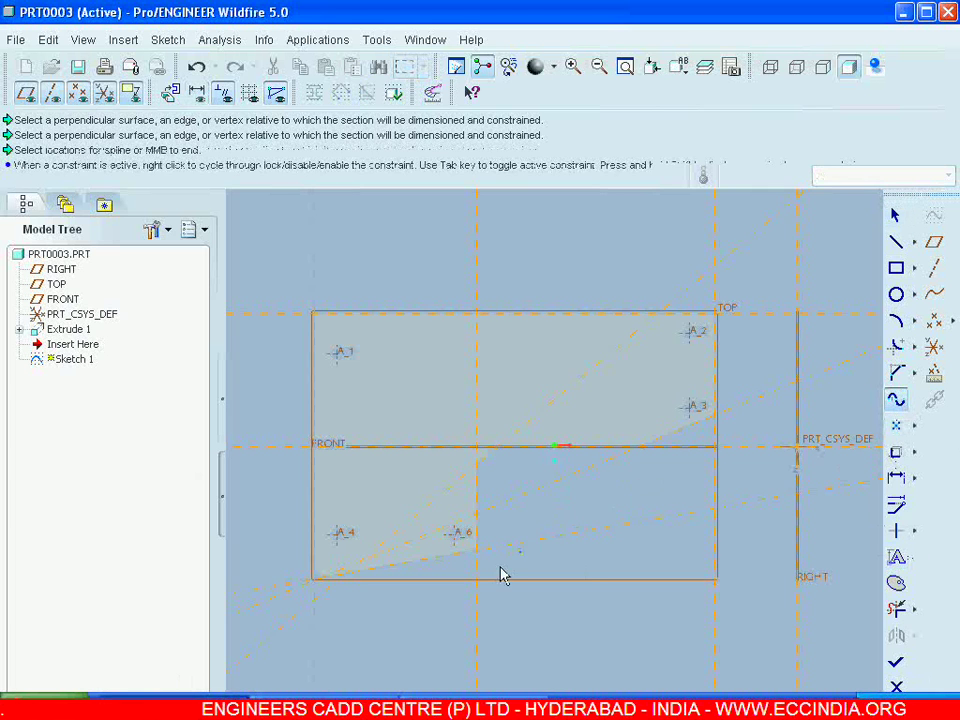
click(396, 593)
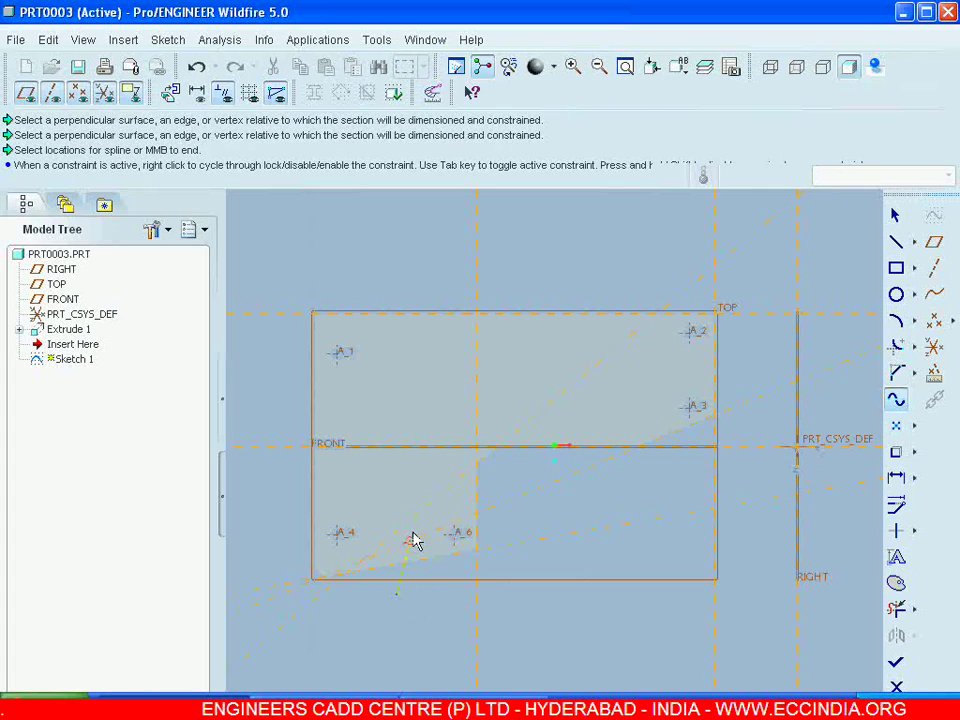
click(405, 388)
middle_click(407, 386)
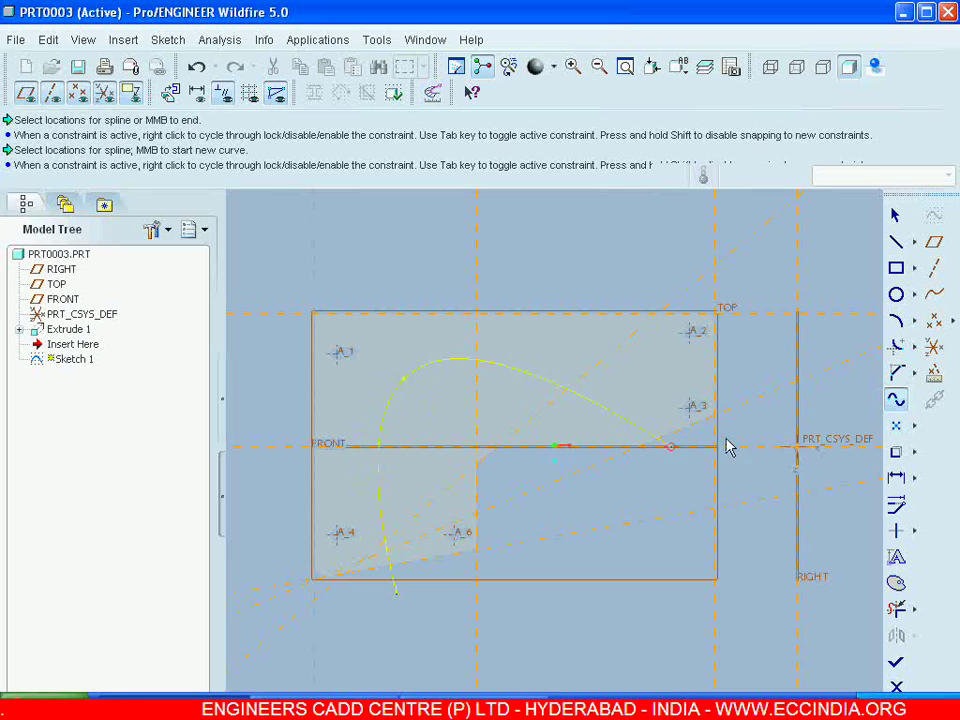
click(896, 216)
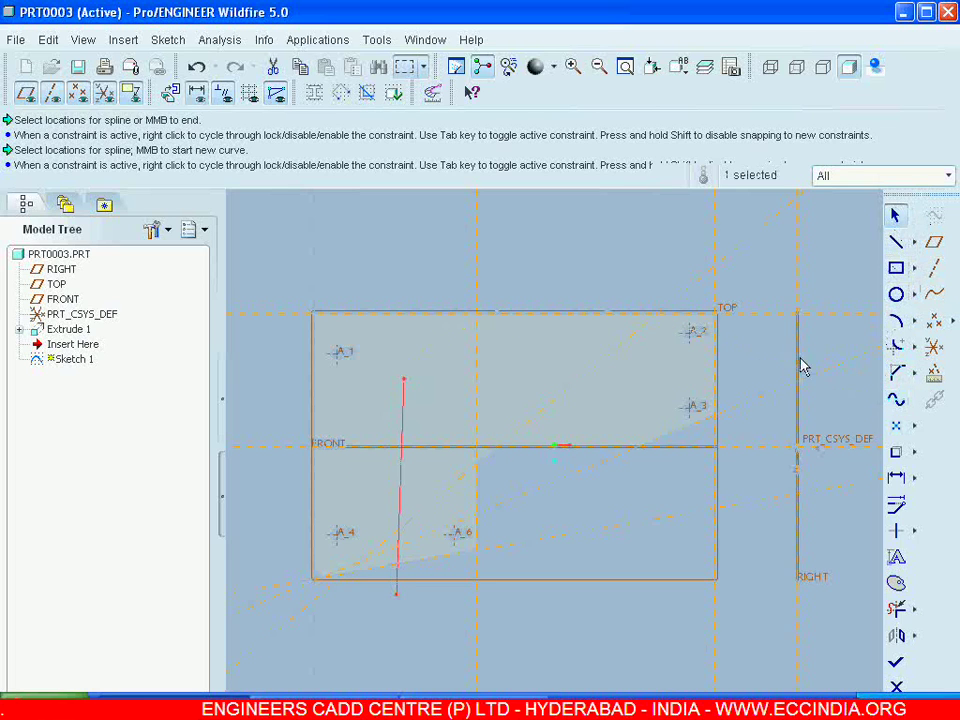
click(896, 399)
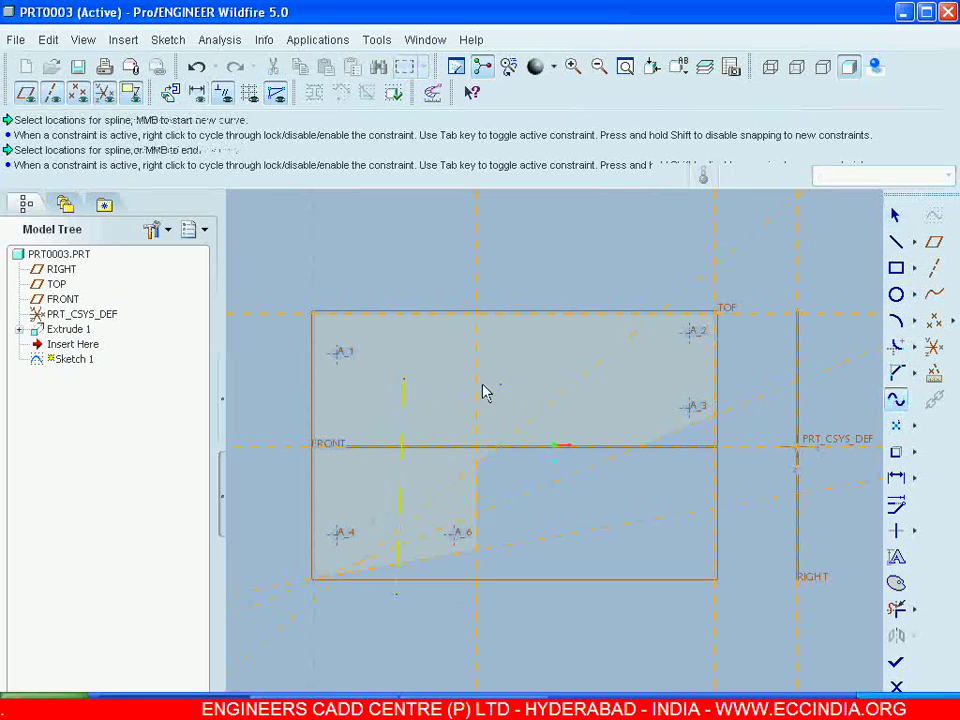
Step: Draw a wavy spline from the vertical curve's top to the block's right edge
click(404, 379)
click(453, 366)
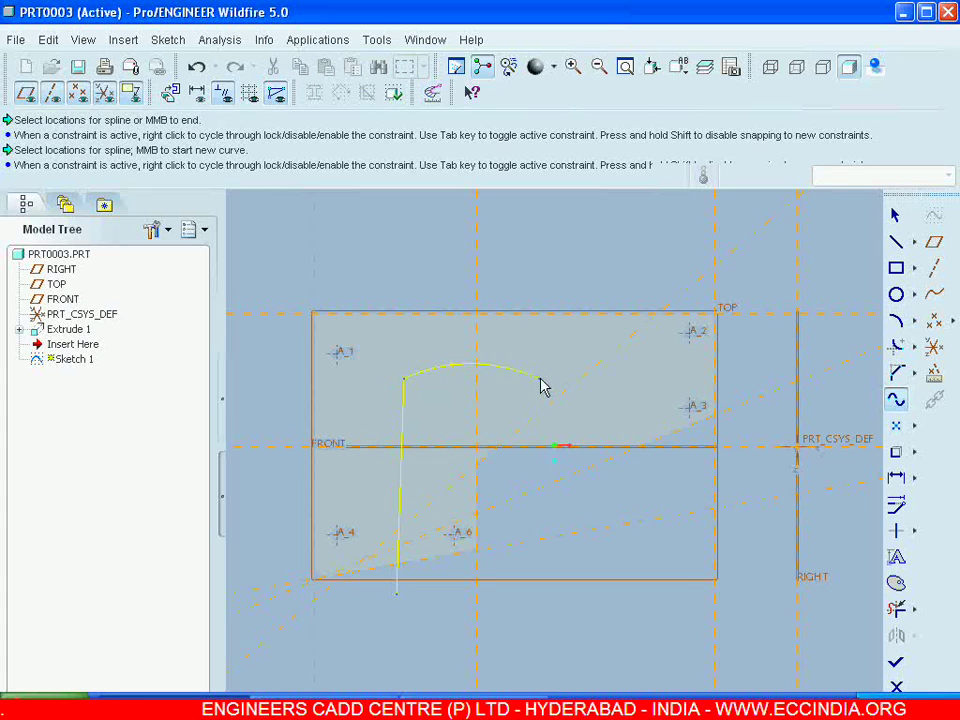
click(624, 387)
click(665, 378)
click(716, 370)
click(896, 214)
click(831, 275)
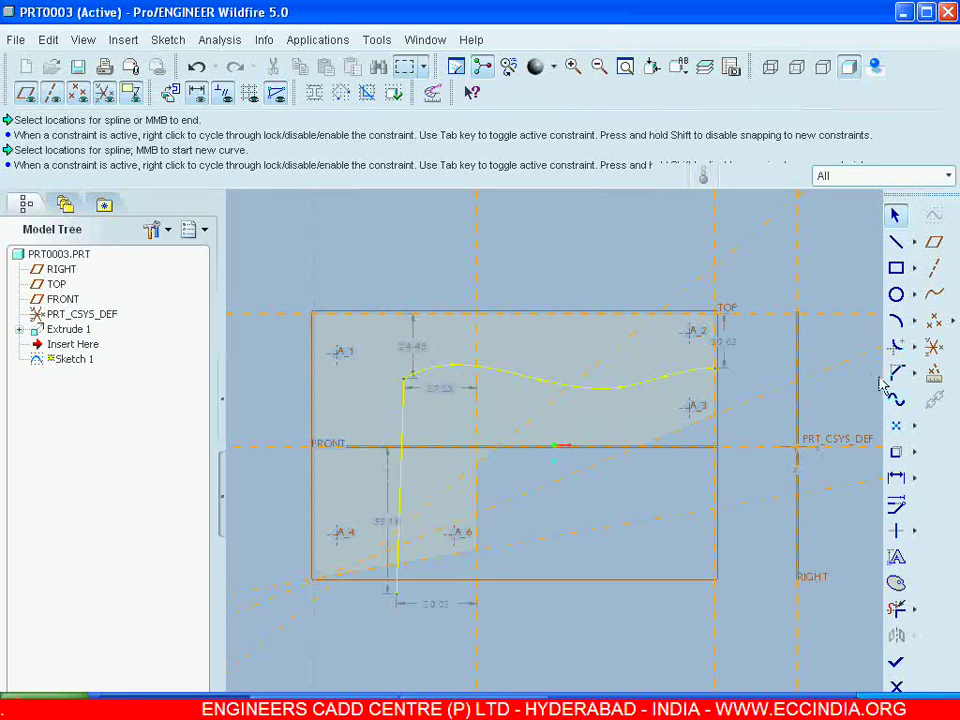
Step: Corner-trim the vertical curve and the wavy spline together
click(896, 345)
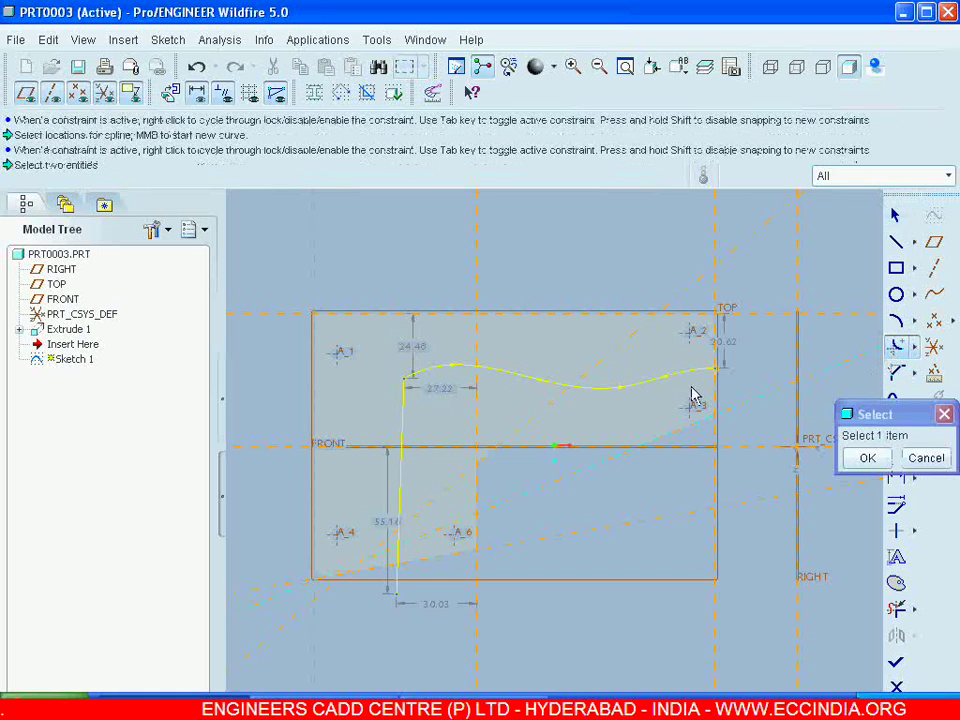
click(403, 383)
click(428, 378)
middle_click(840, 485)
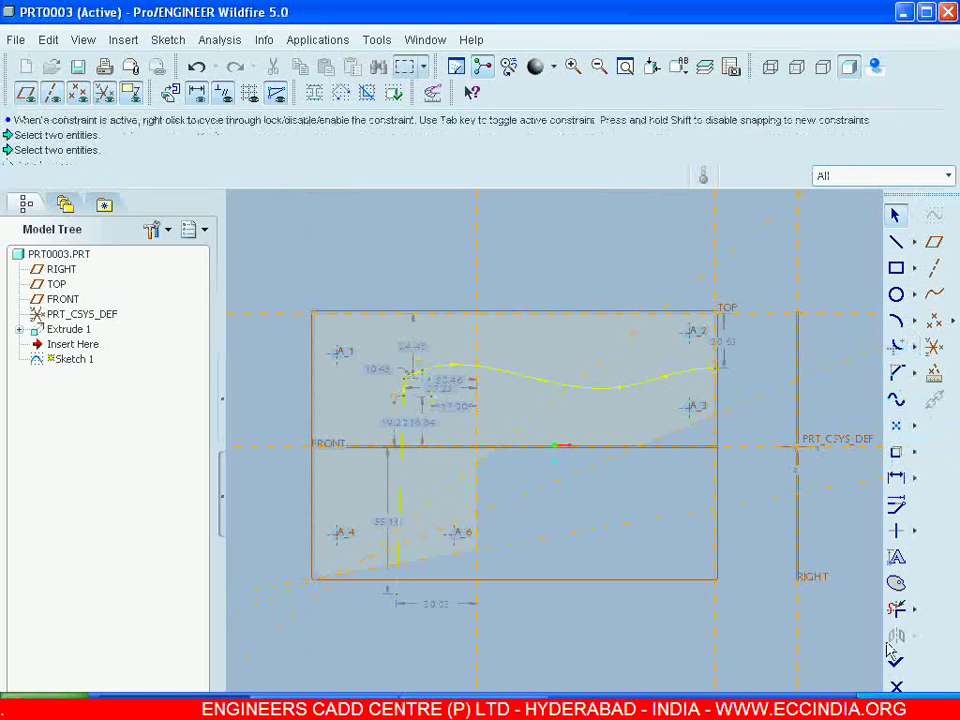
click(913, 610)
click(813, 609)
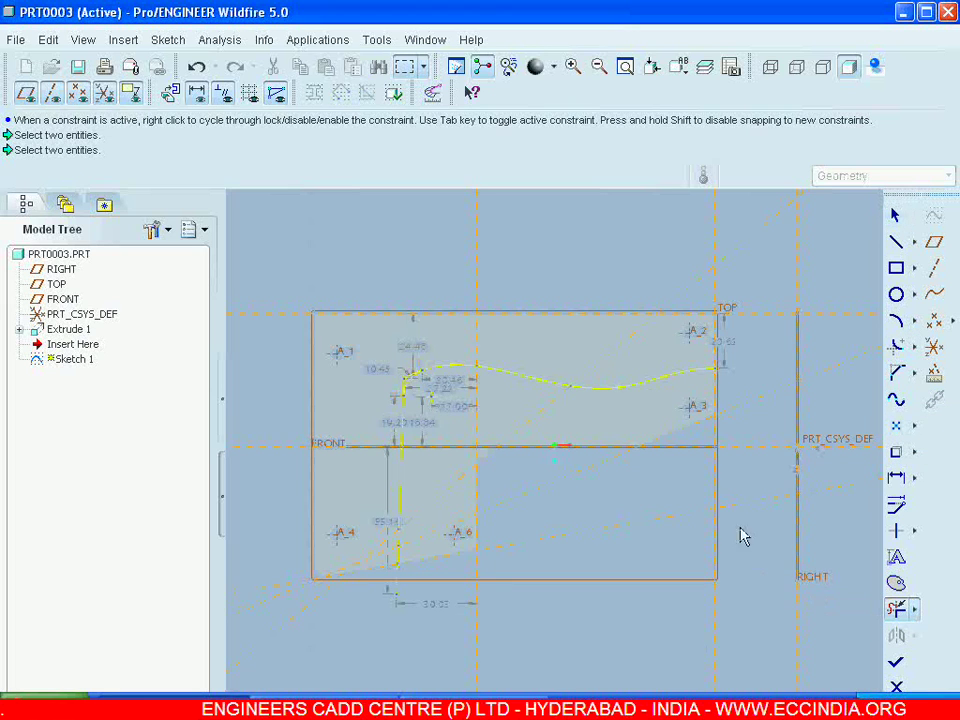
Step: Zoom the sketch, then switch to the workbook's page-18 drawing
scroll(407, 302, down, 3)
scroll(408, 384, down, 2)
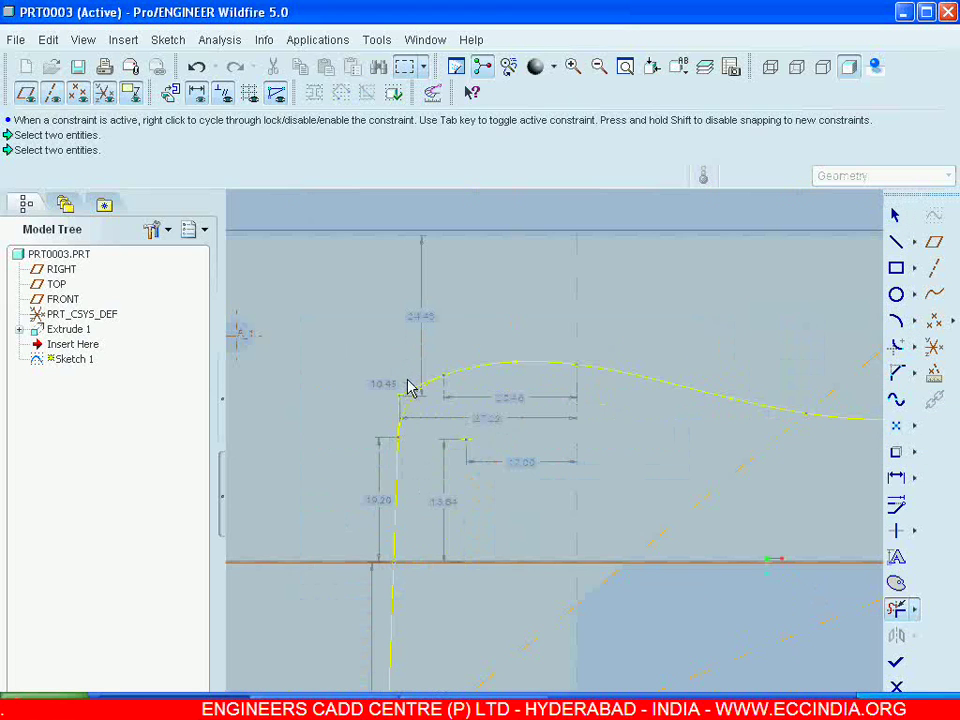
scroll(392, 412, up, 3)
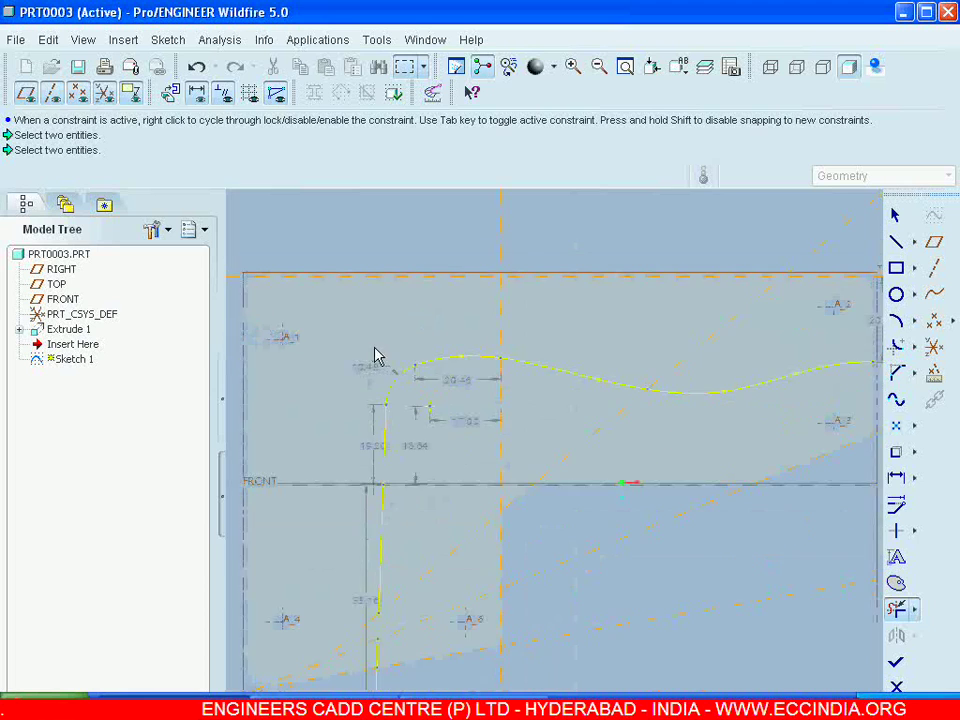
scroll(420, 395, up, 3)
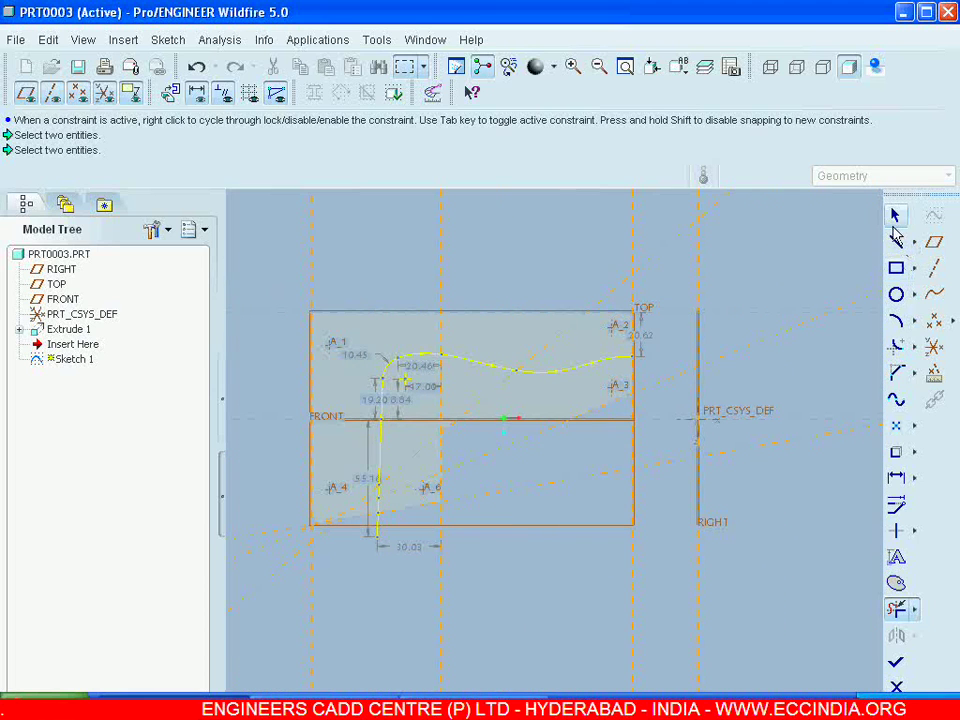
scroll(580, 395, down, 2)
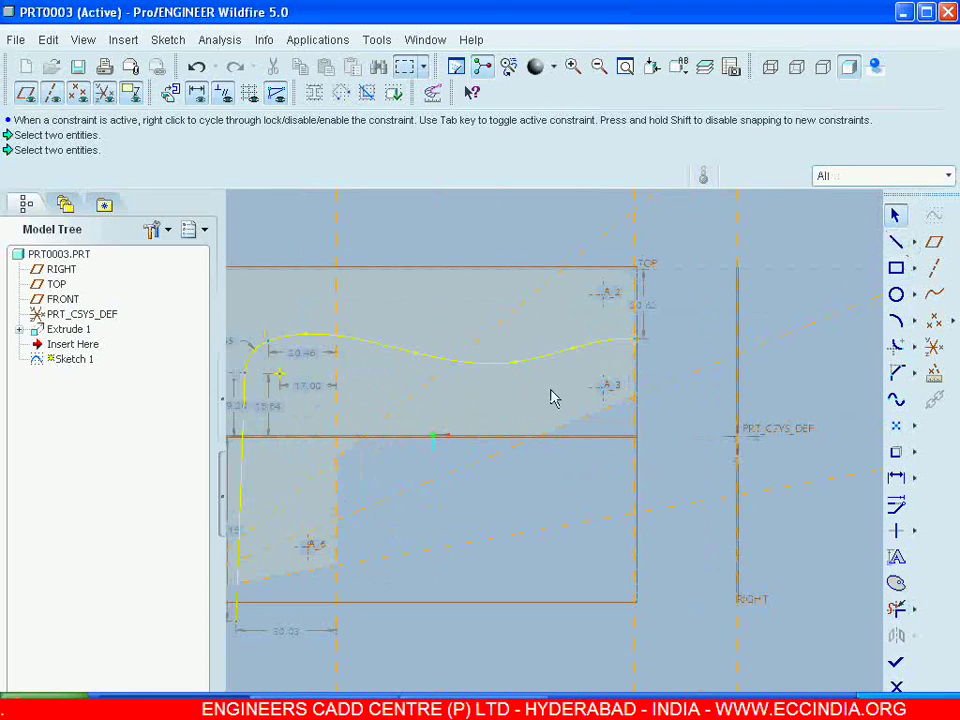
key(alt+Tab)
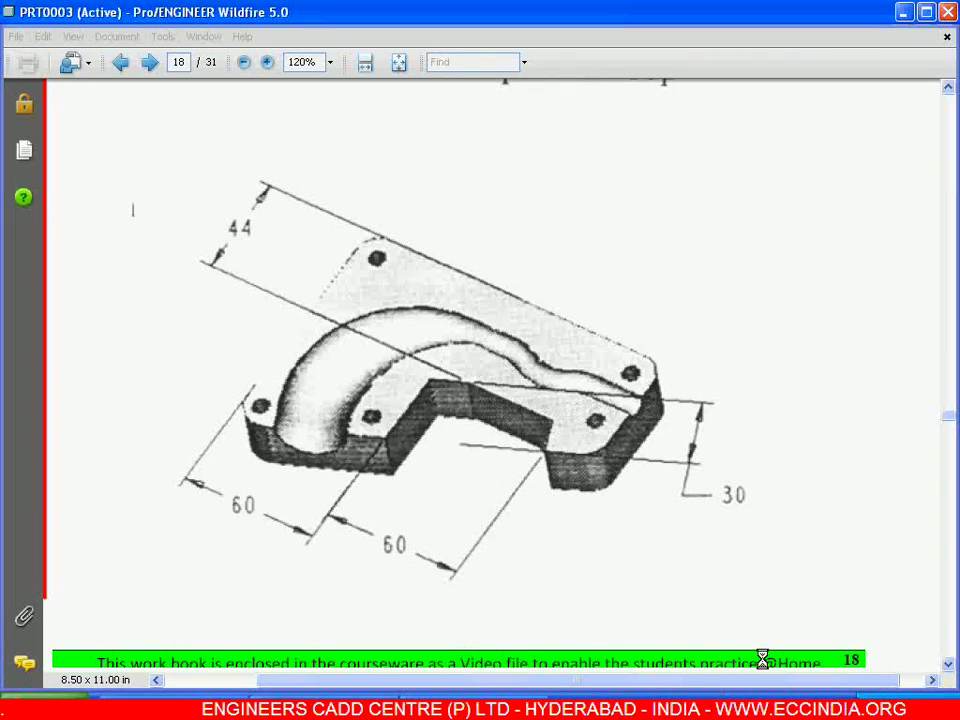
Step: Back in the sketch, draw a three-point spline dipping below the wavy curve's middle
key(alt+Tab)
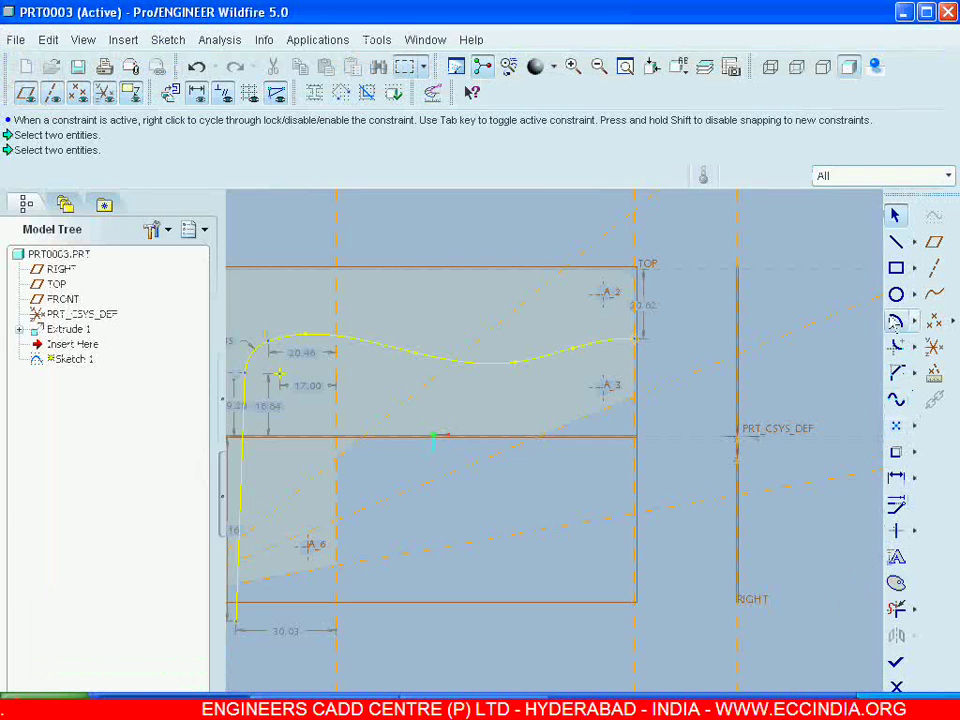
click(897, 398)
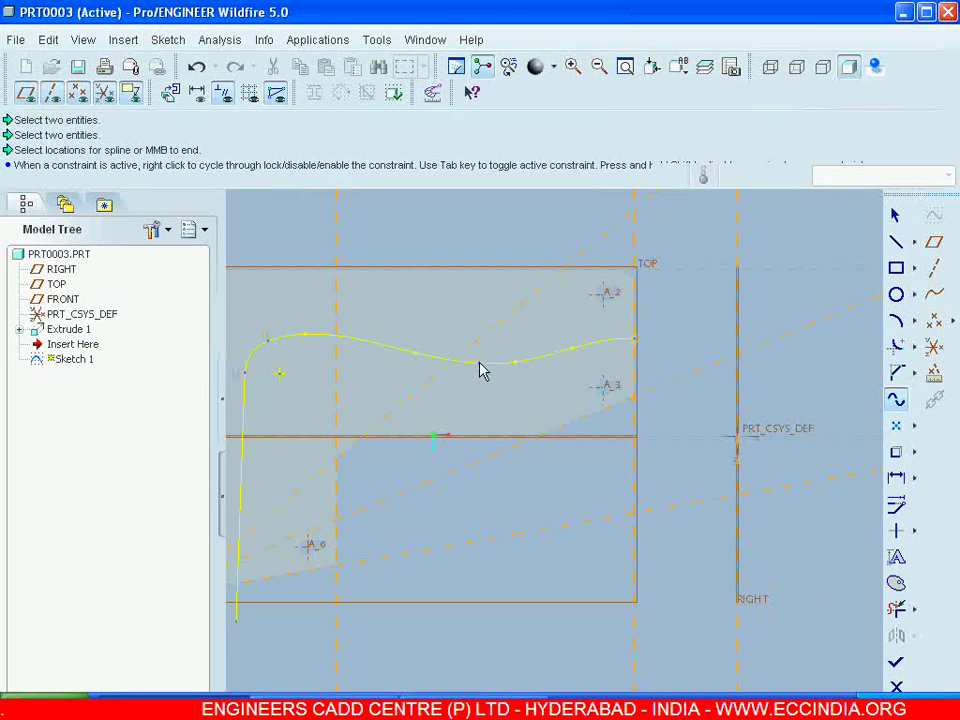
click(480, 363)
click(508, 385)
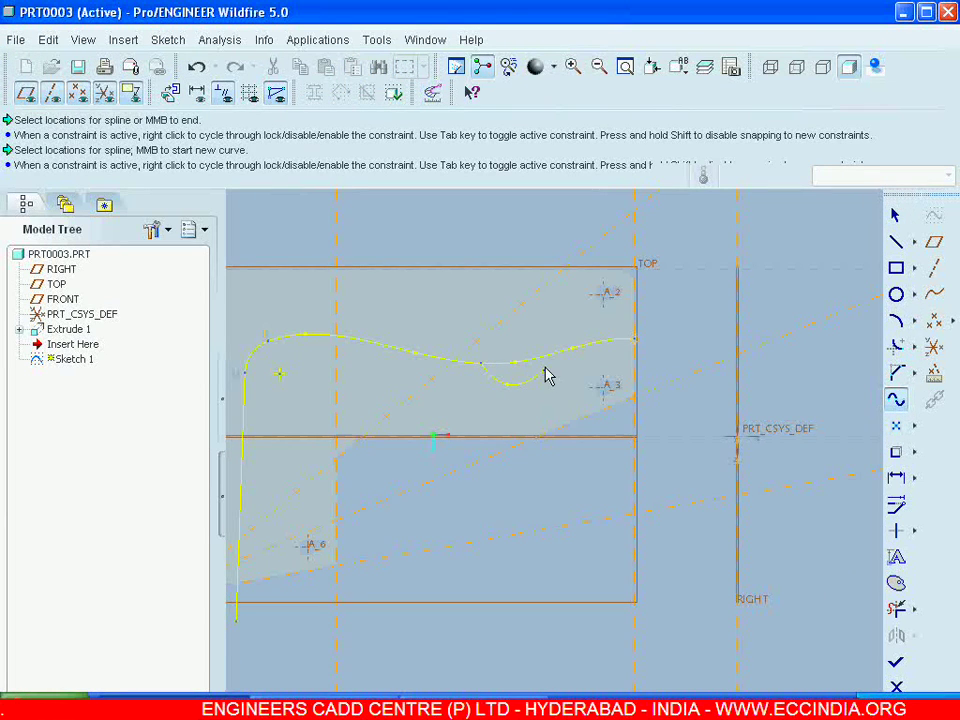
click(551, 354)
middle_click(745, 447)
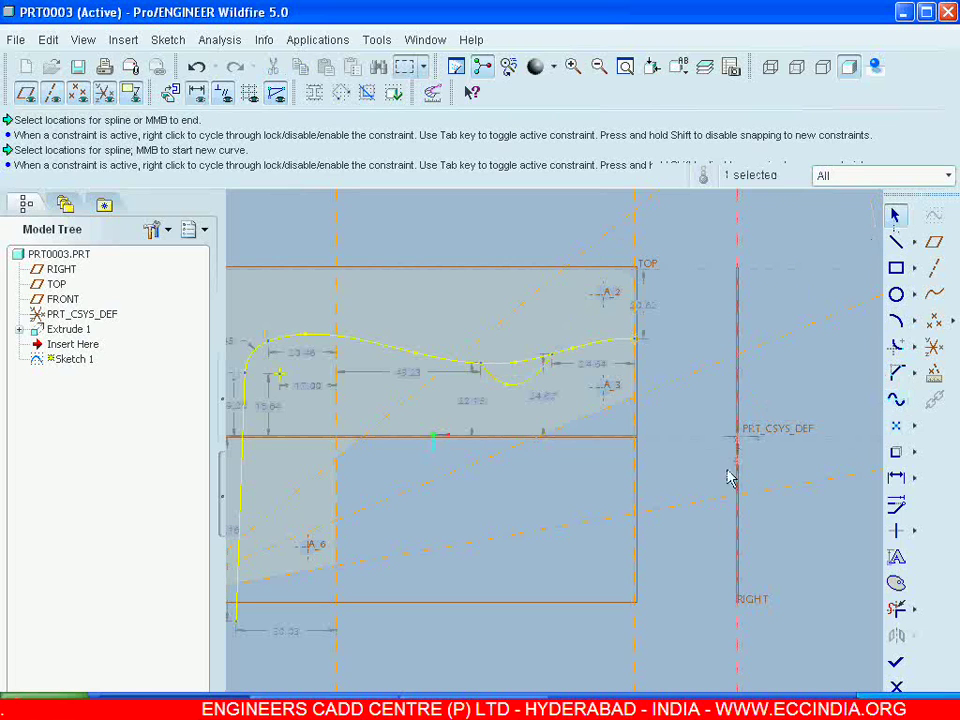
Step: Dynamic-trim away the short leftover curve segment and the old dip segment
scroll(528, 515, down, 1)
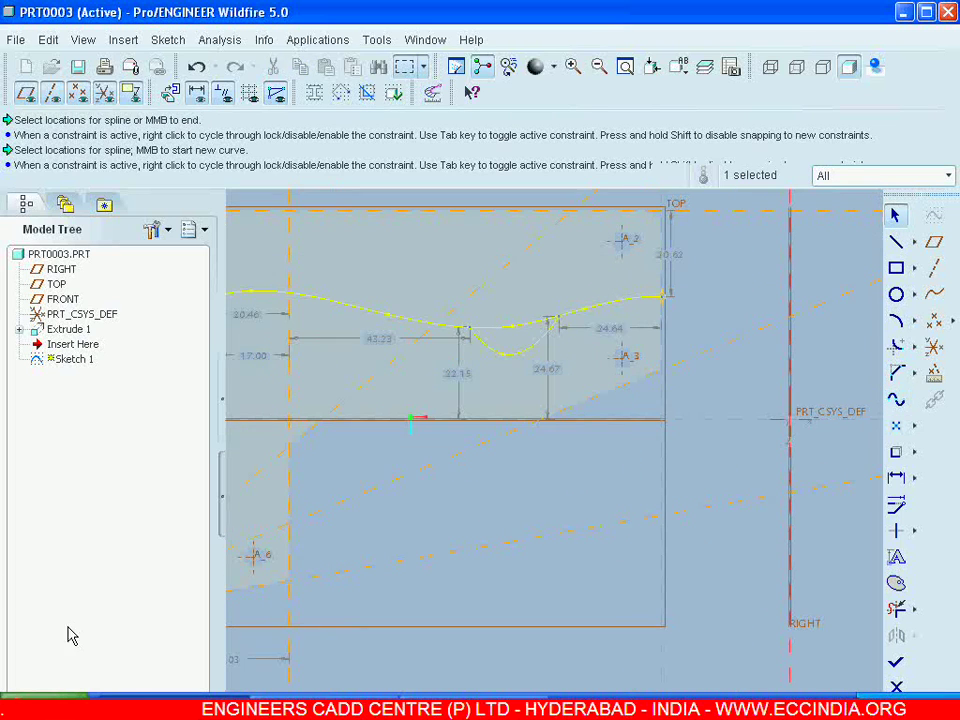
click(913, 609)
click(816, 615)
click(510, 327)
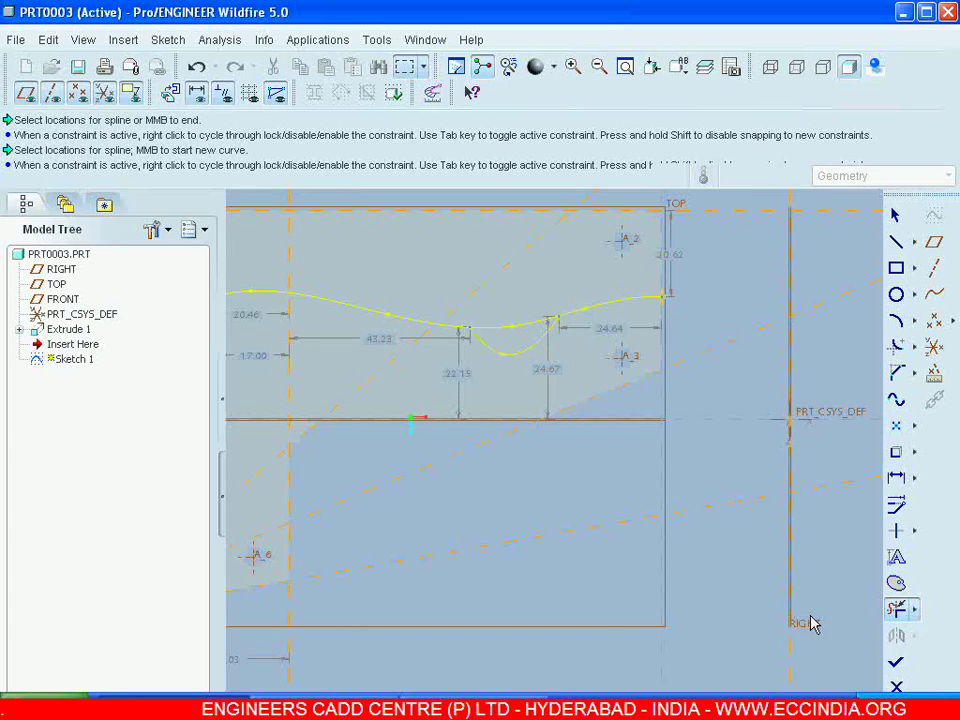
scroll(484, 335, up, 5)
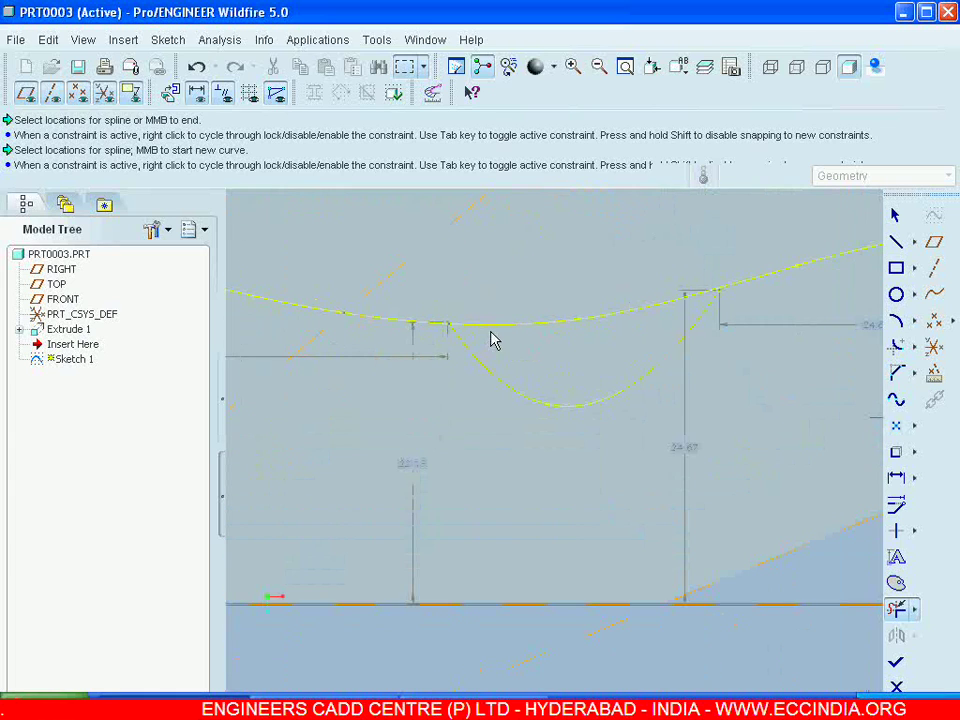
scroll(463, 332, up, 3)
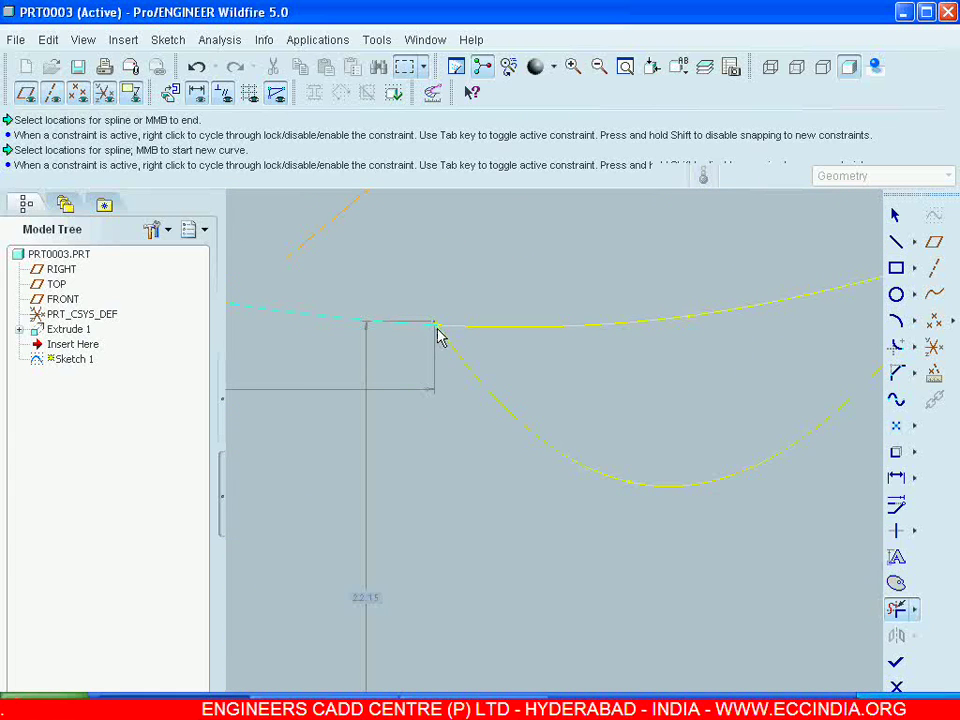
scroll(523, 461, down, 3)
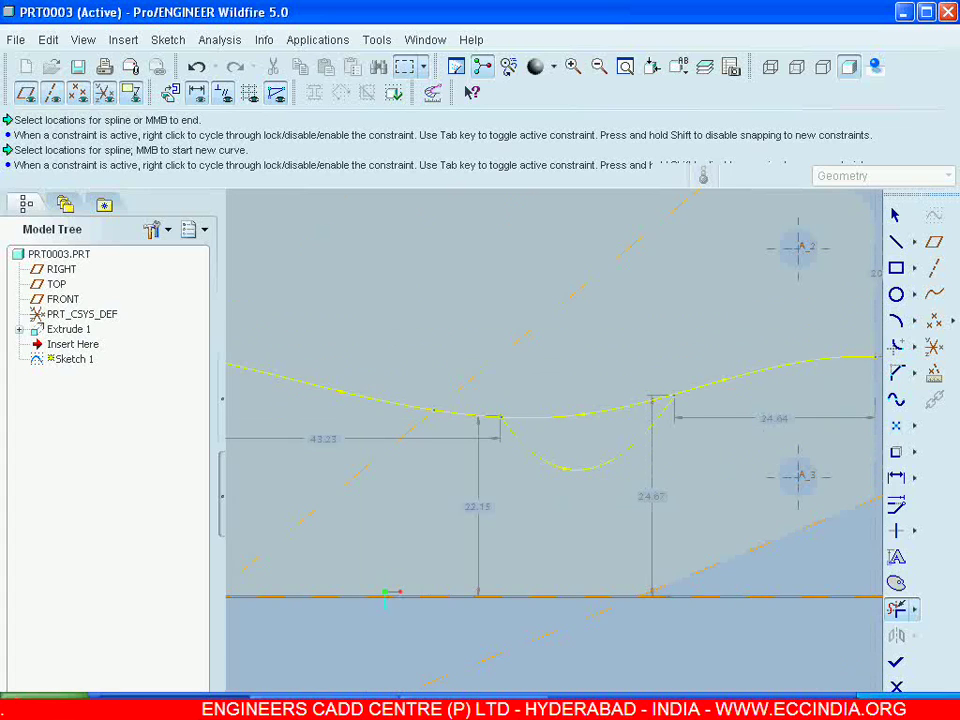
click(897, 506)
click(609, 470)
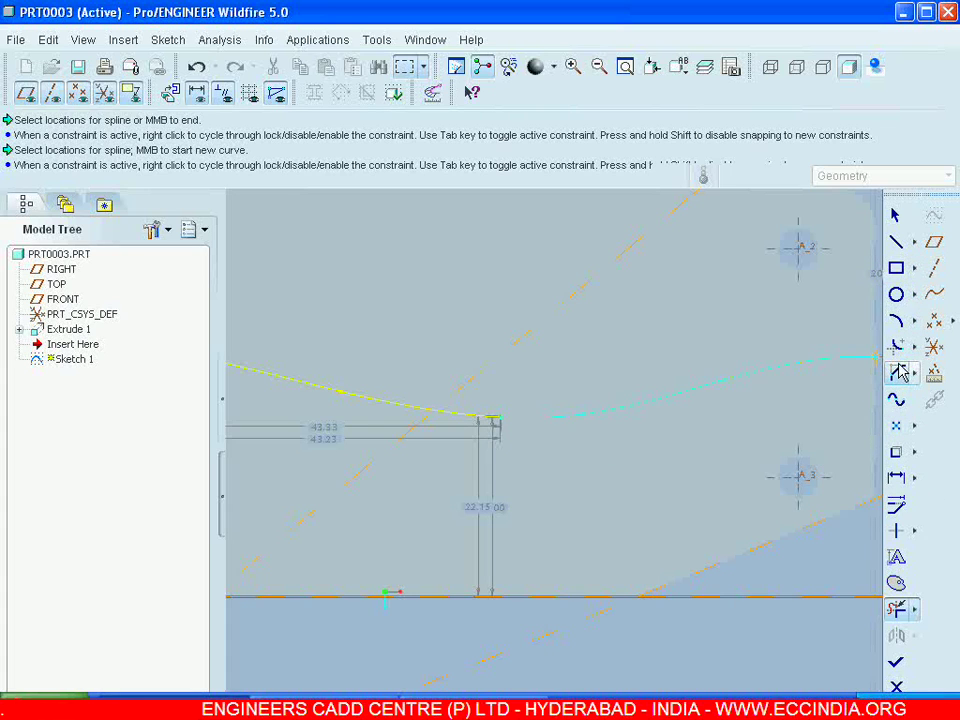
Step: Redraw a deeper dip spline with two low points, rising back onto the curve
click(896, 398)
click(500, 416)
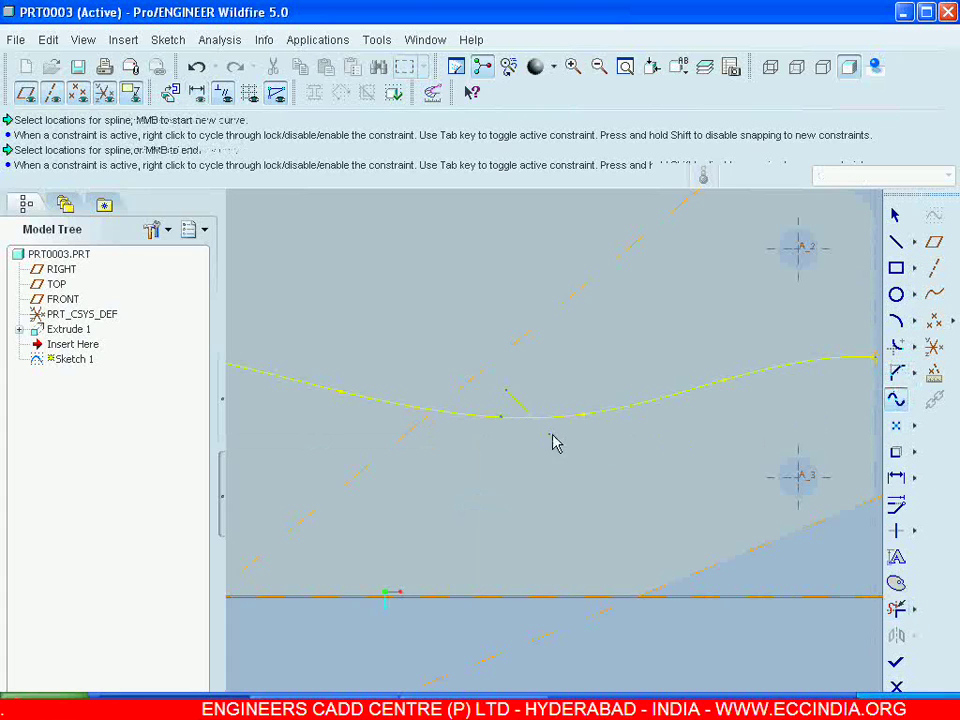
click(565, 442)
click(692, 444)
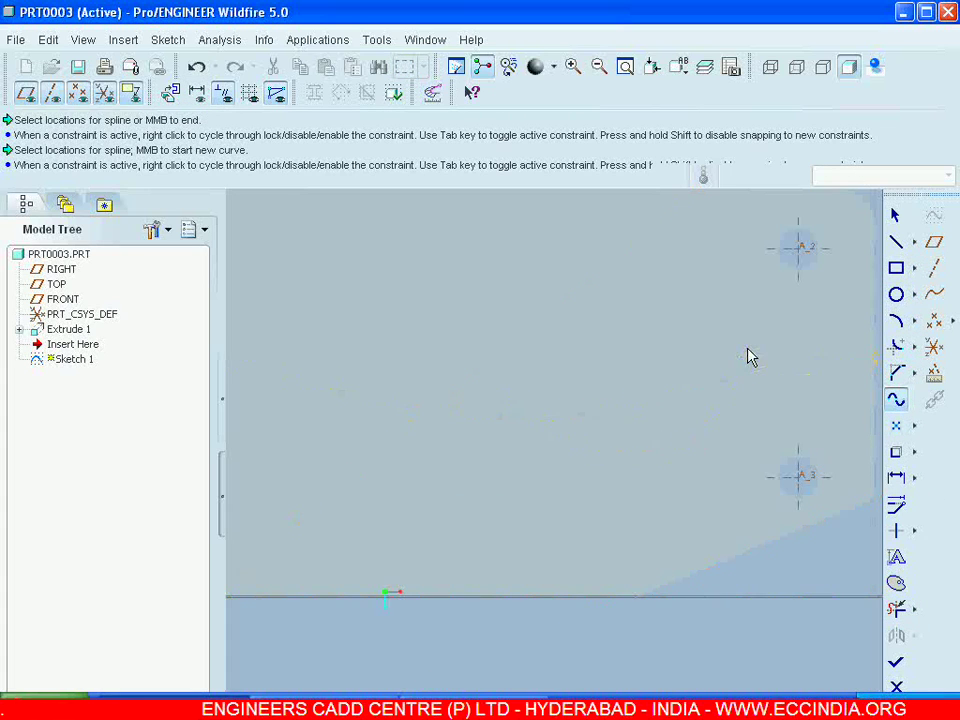
click(747, 350)
click(895, 215)
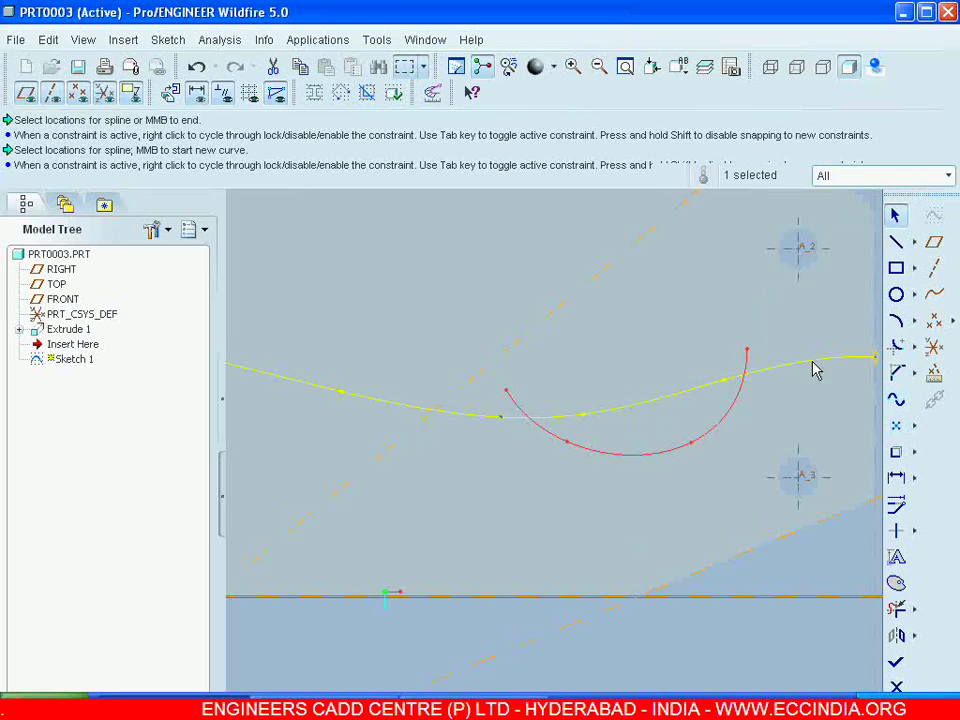
click(779, 349)
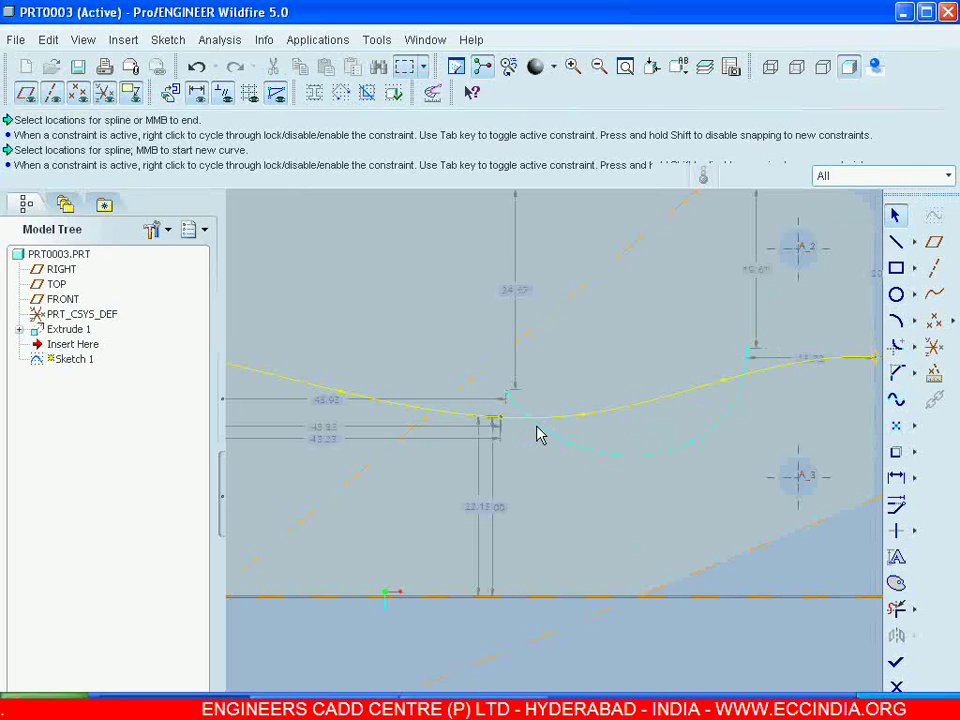
Step: Corner-trim the new dip spline and the crossing curve at their intersection
click(912, 612)
click(866, 612)
click(530, 425)
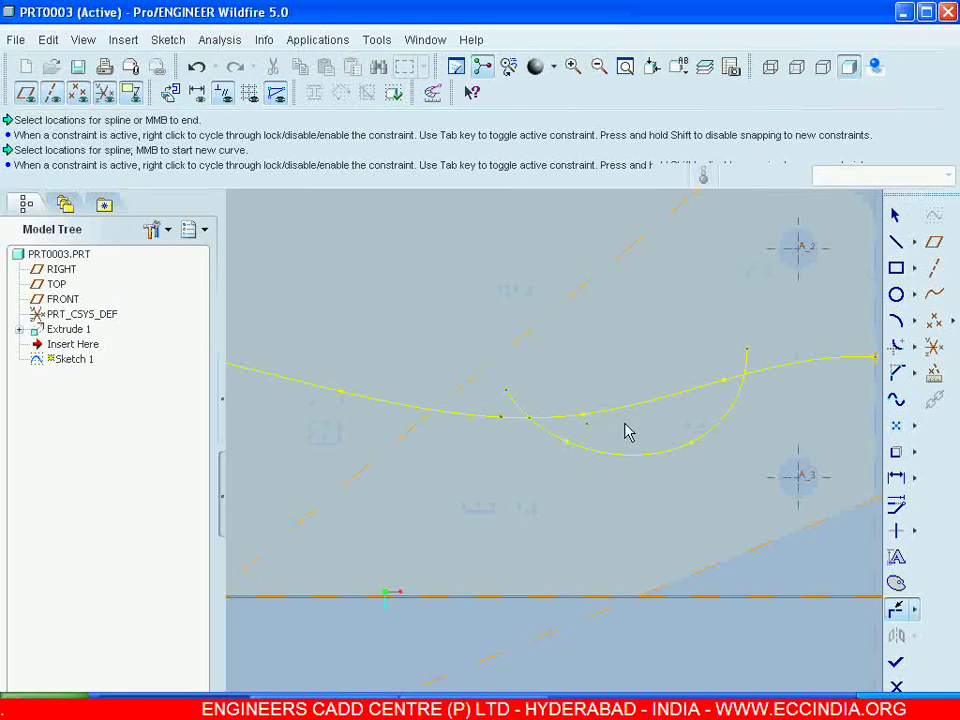
click(748, 381)
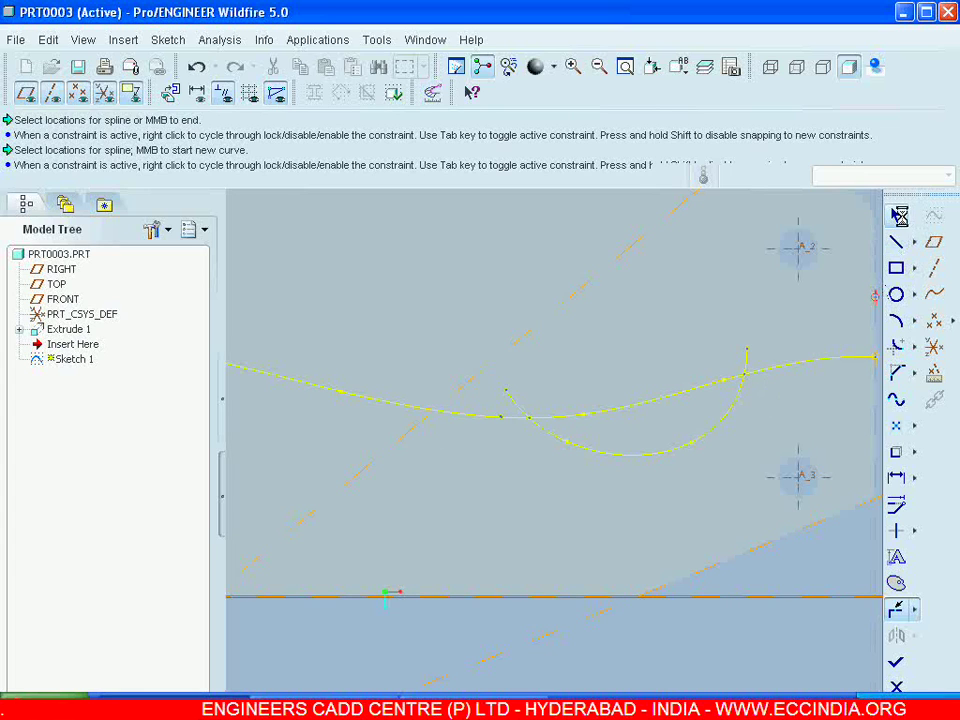
Step: Divide the curve where the dip begins and rejoins, then leave trimming
click(916, 609)
click(820, 616)
click(748, 360)
click(520, 415)
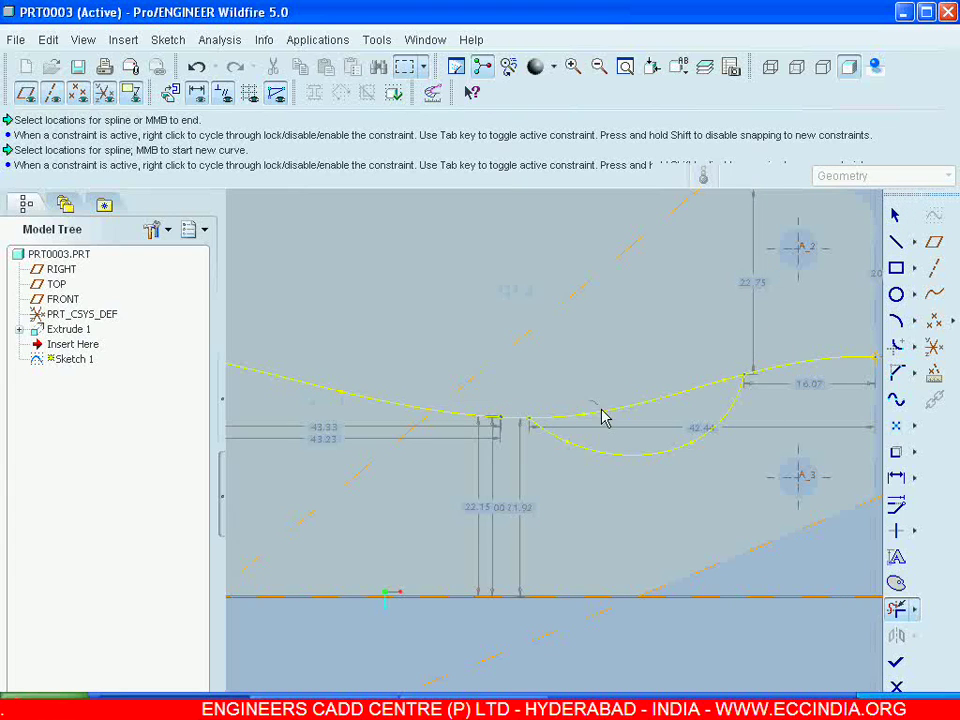
scroll(555, 410, down, 2)
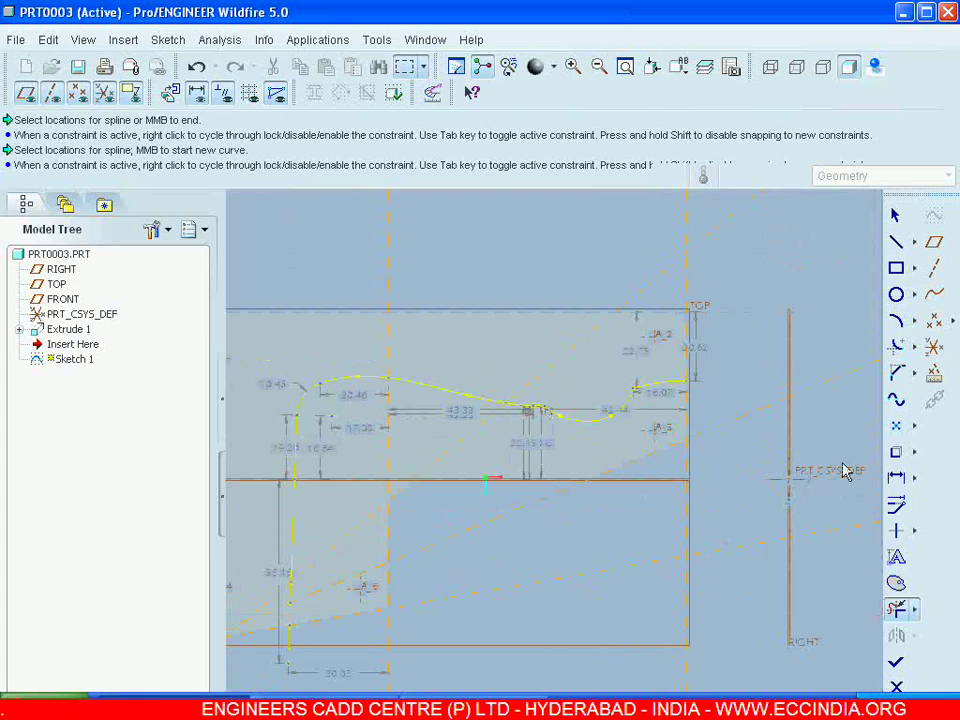
click(897, 215)
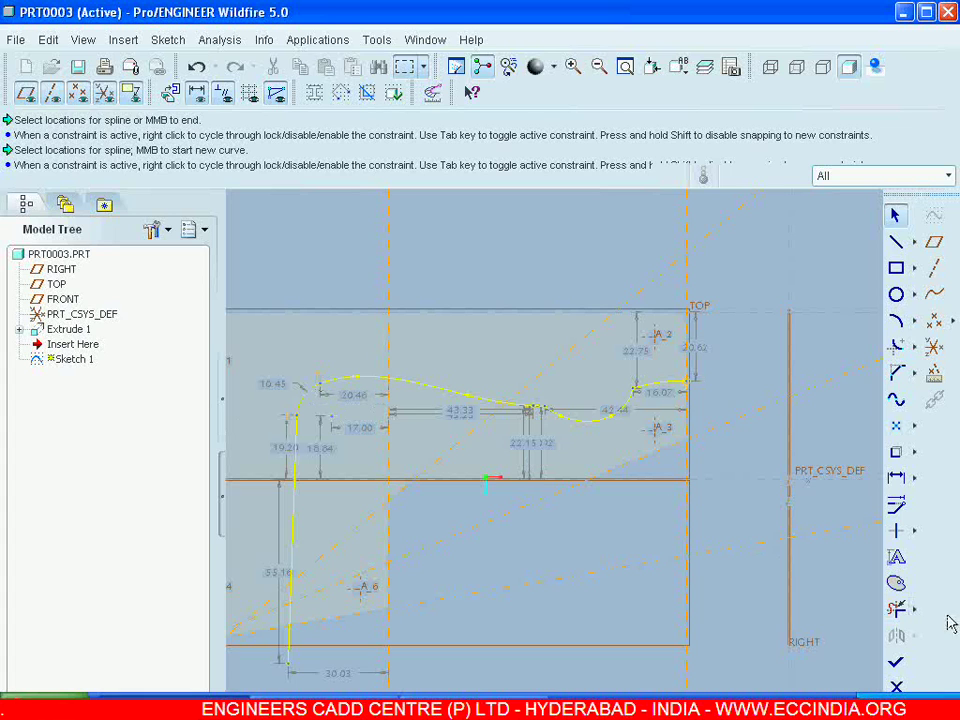
click(915, 611)
click(863, 613)
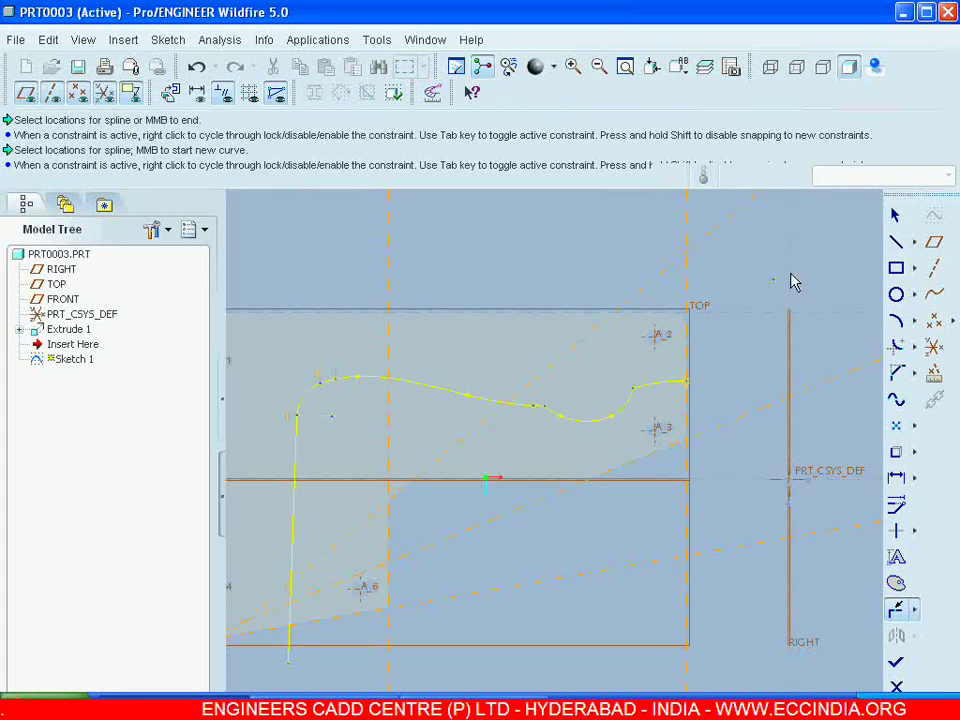
click(896, 215)
click(796, 543)
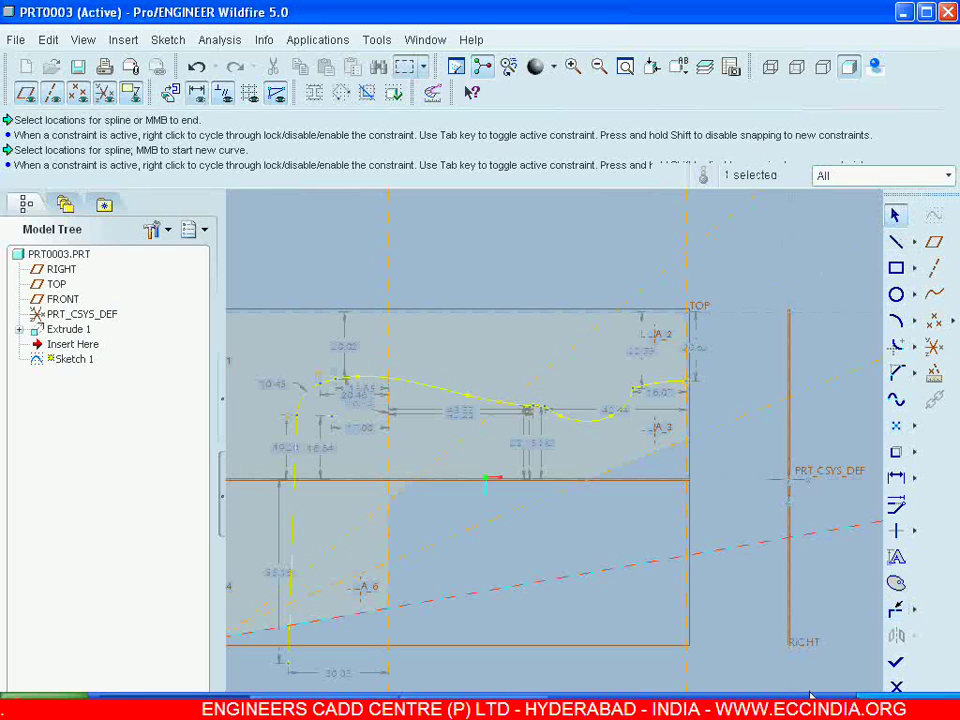
Step: Finish Sketch 1 and create a Swept Blend along it with Section 1 at End
click(896, 662)
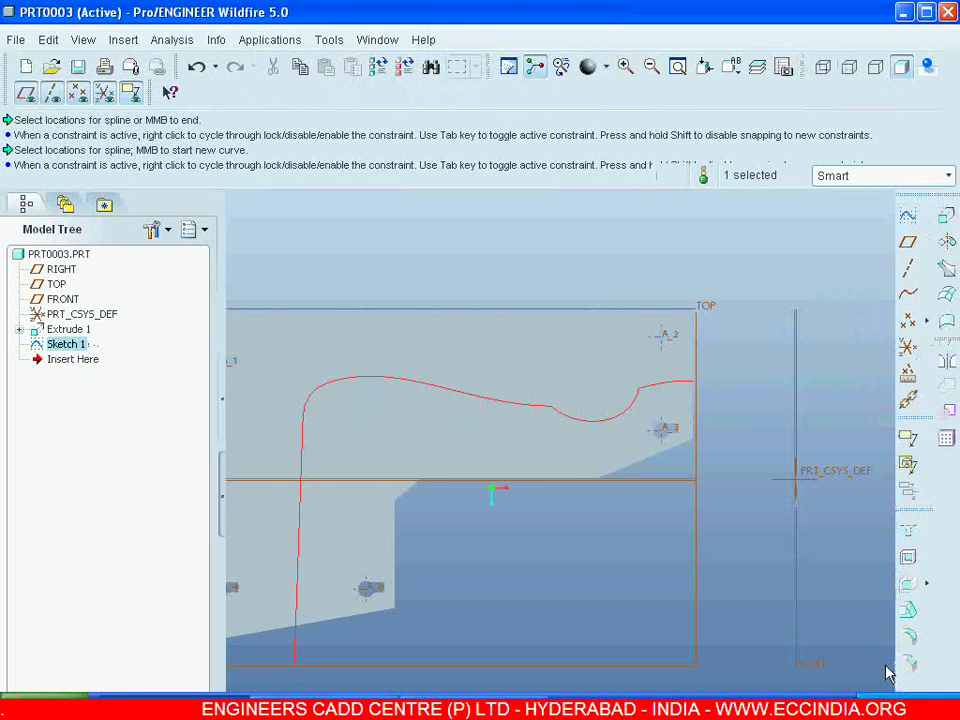
click(463, 624)
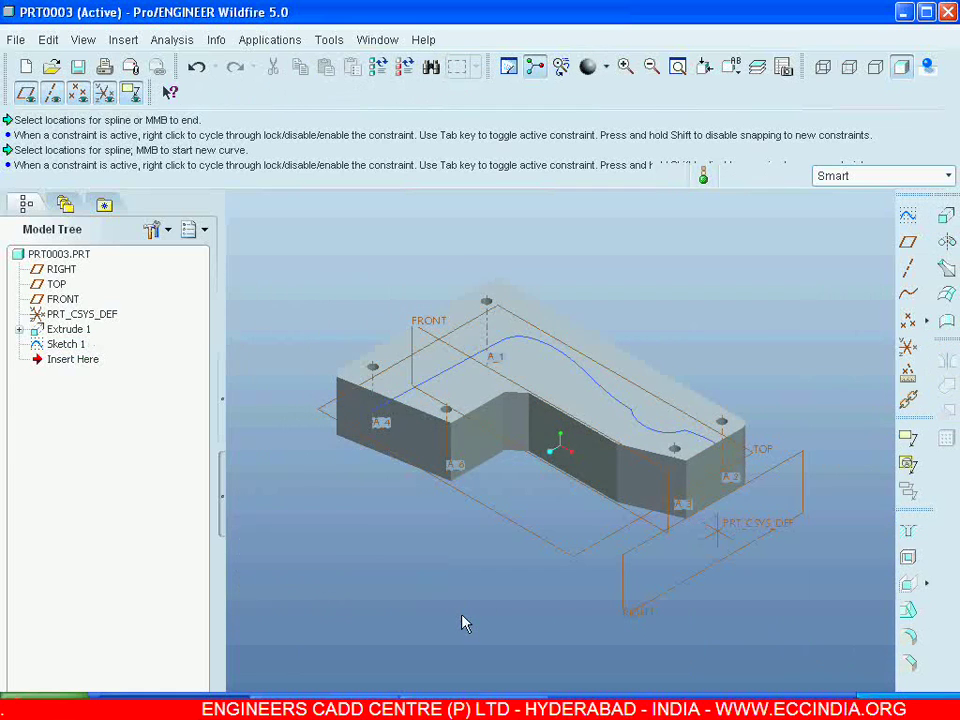
click(121, 40)
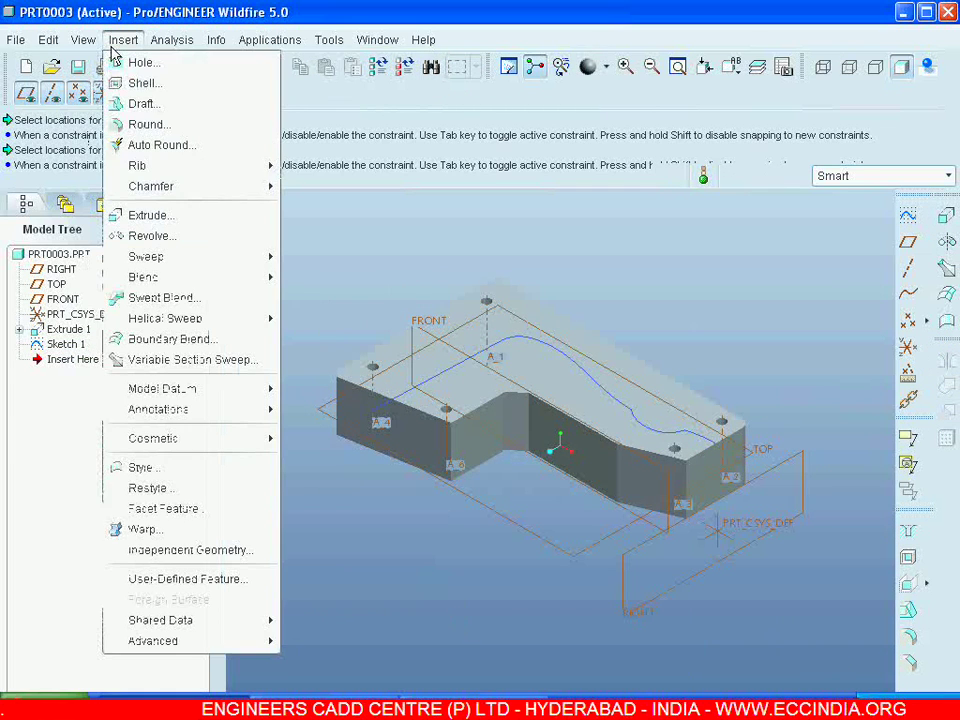
click(165, 298)
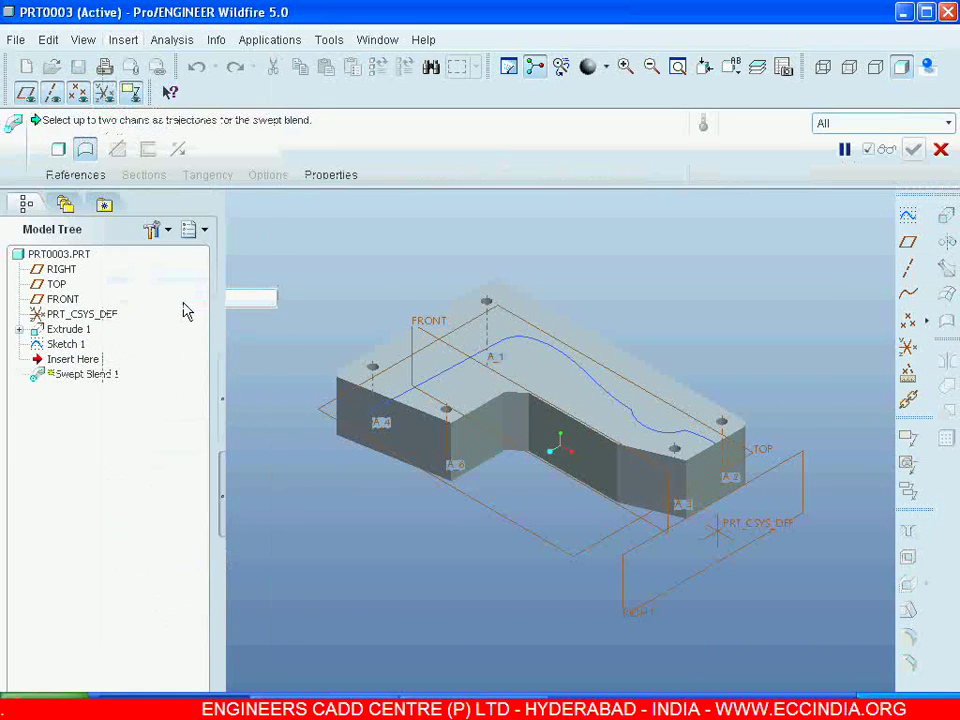
click(523, 343)
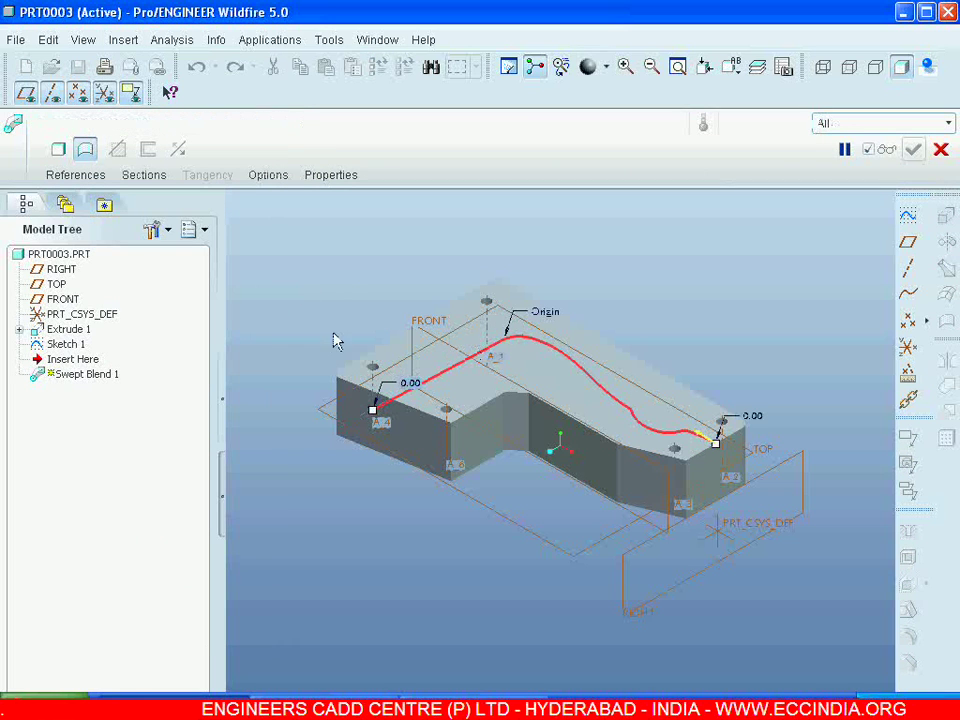
click(141, 177)
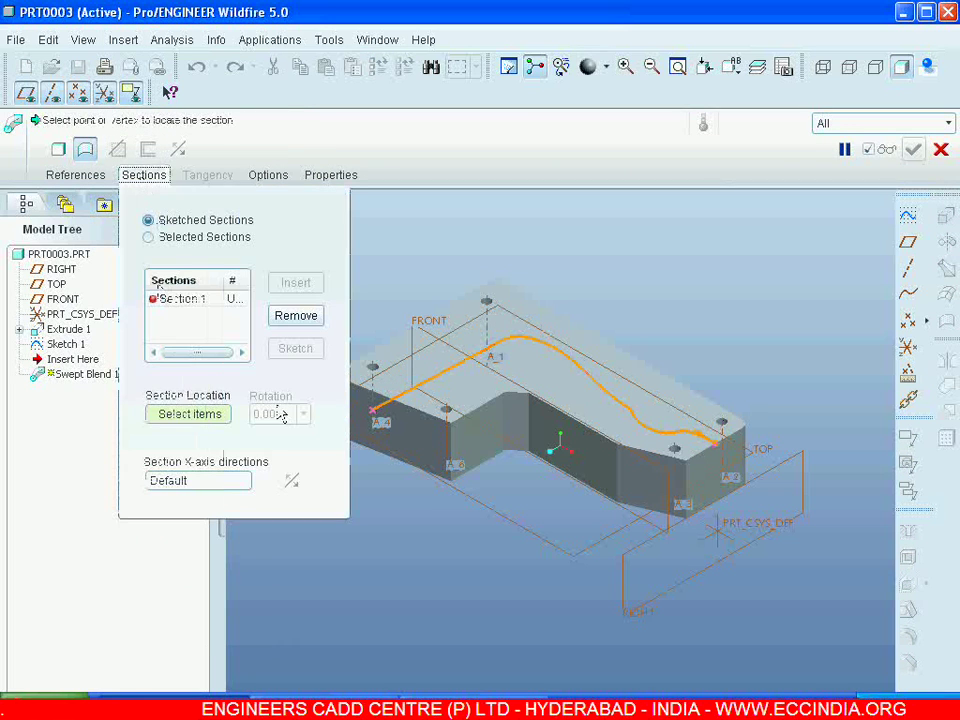
click(378, 418)
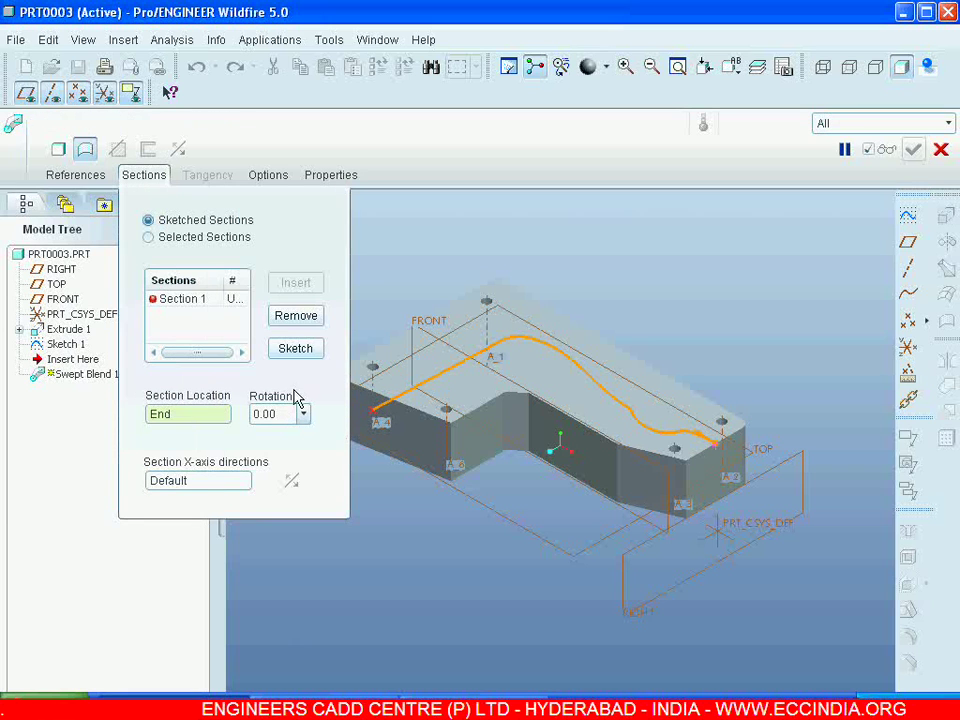
Step: Sketch Section 1 as a radius-40 circle centred at the trajectory's end
click(296, 348)
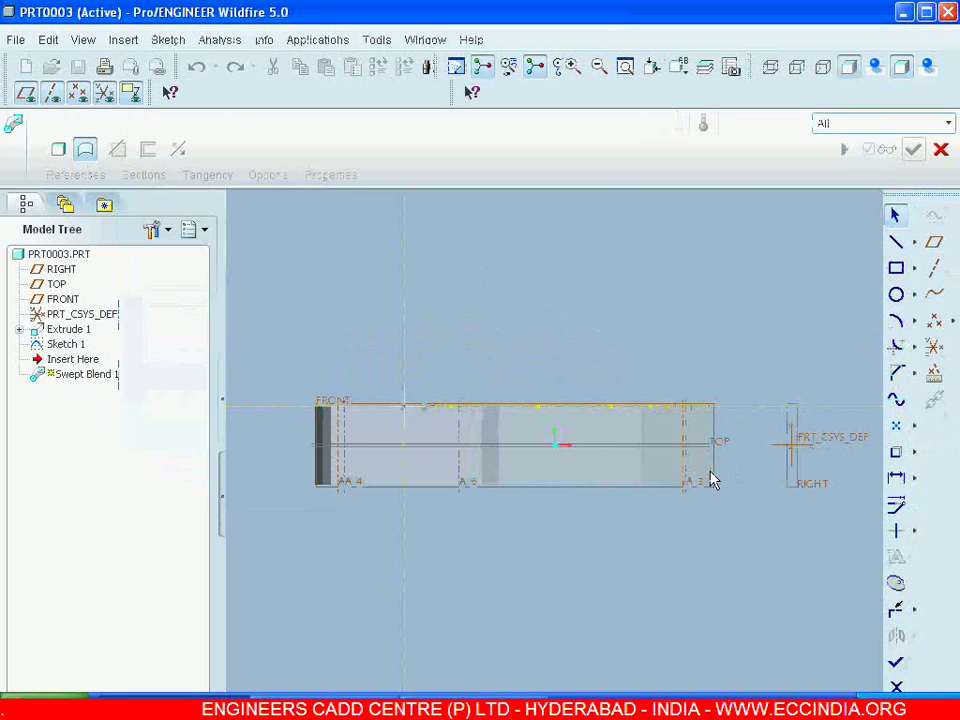
click(895, 295)
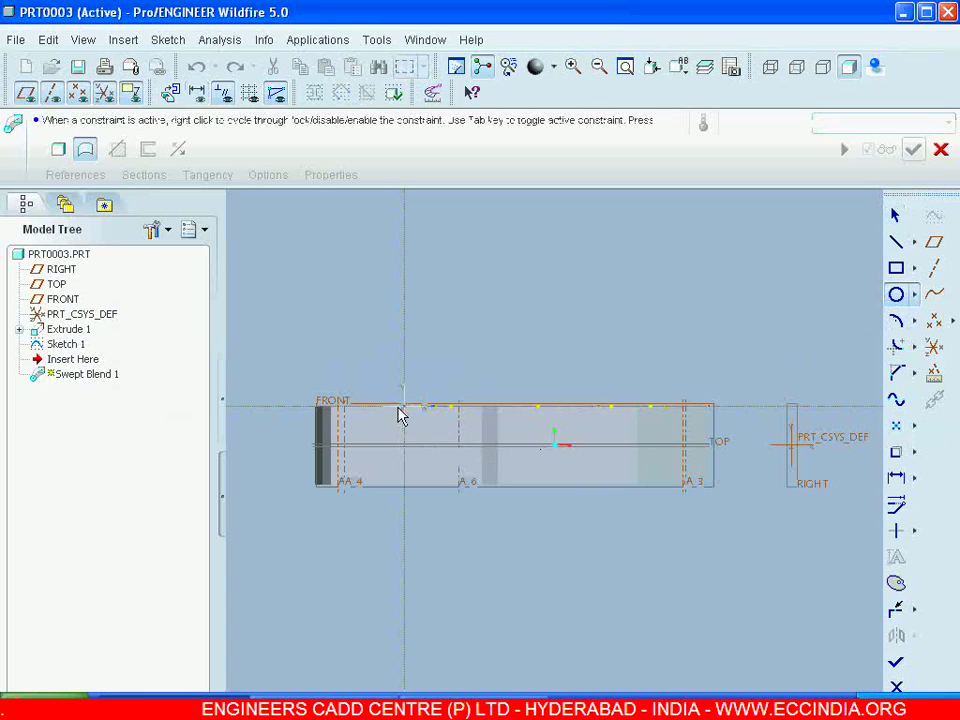
click(404, 405)
click(401, 467)
middle_click(401, 467)
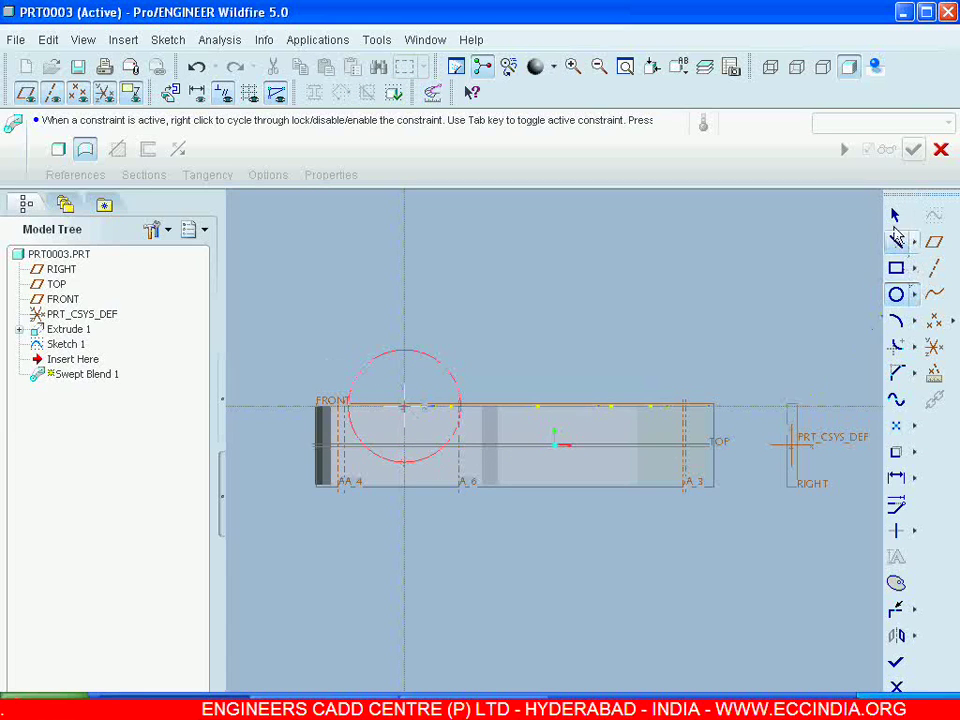
double_click(318, 353)
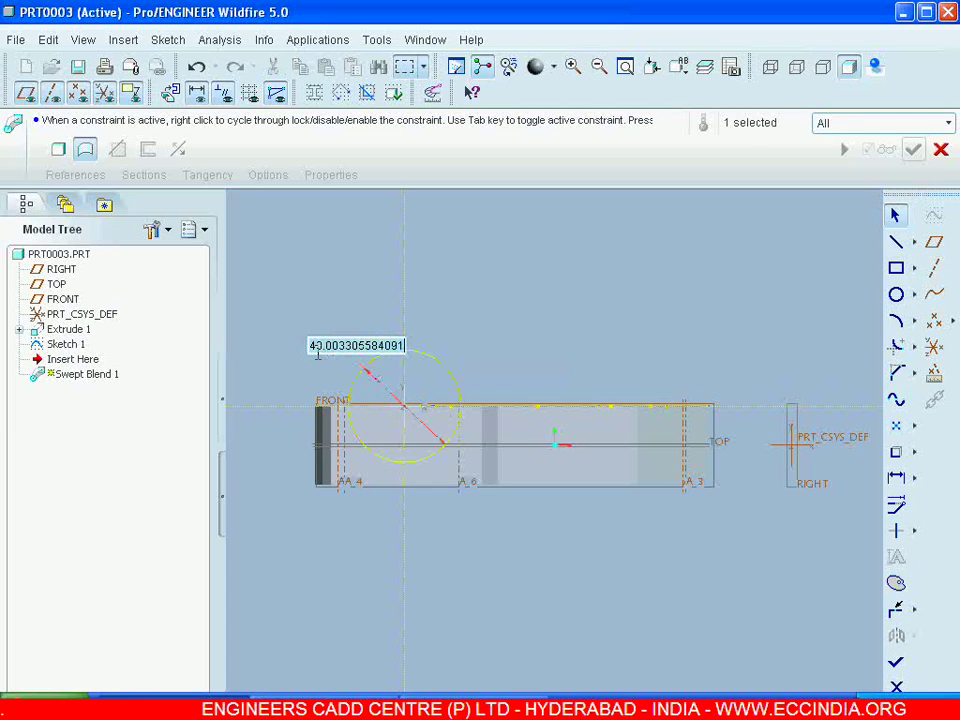
text(40)
key(Return)
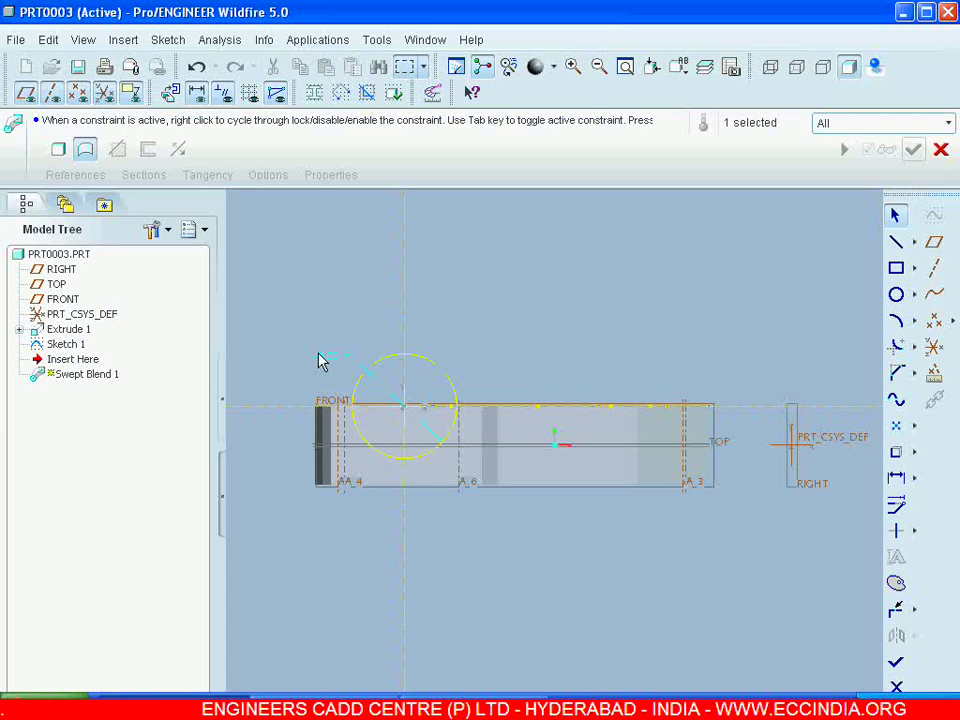
click(895, 661)
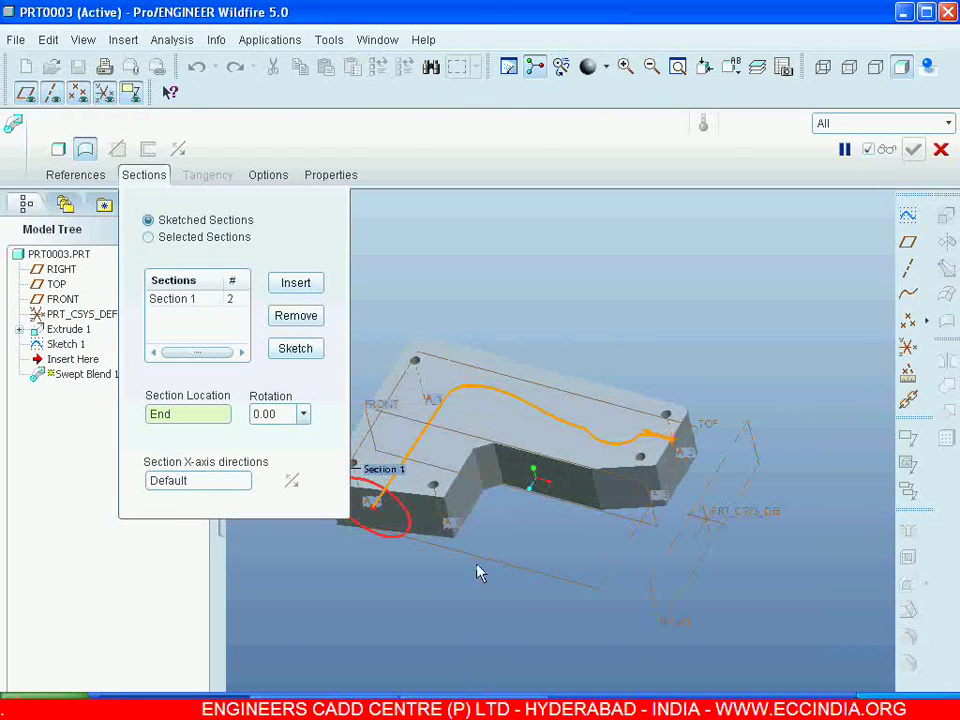
Step: Insert Section 2 partway along the spline as a small circle dimensioned 1
click(296, 283)
click(469, 386)
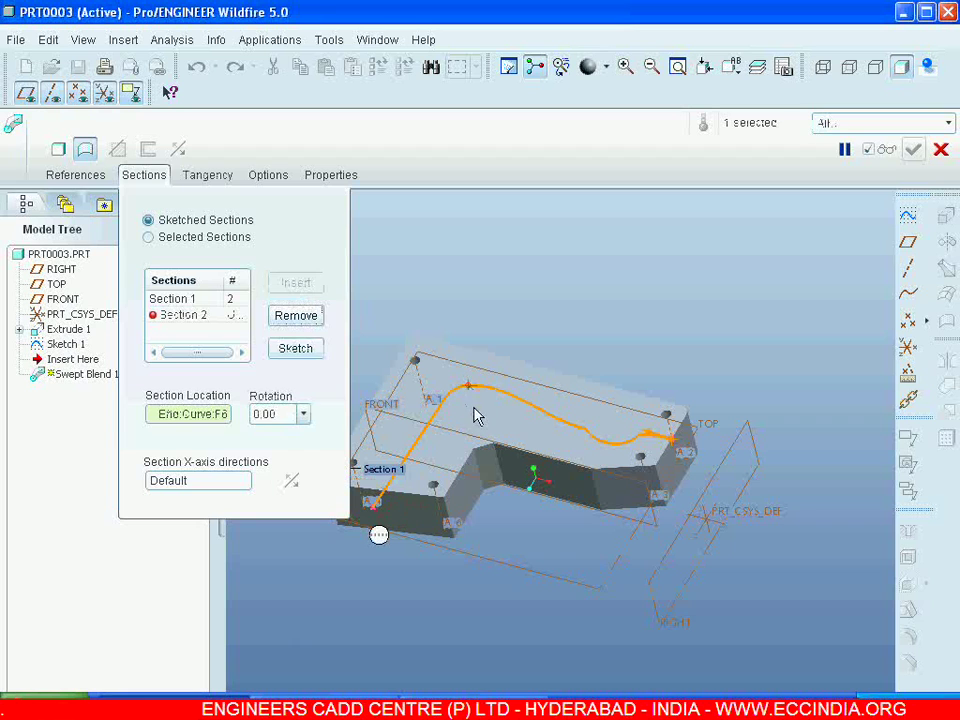
click(300, 352)
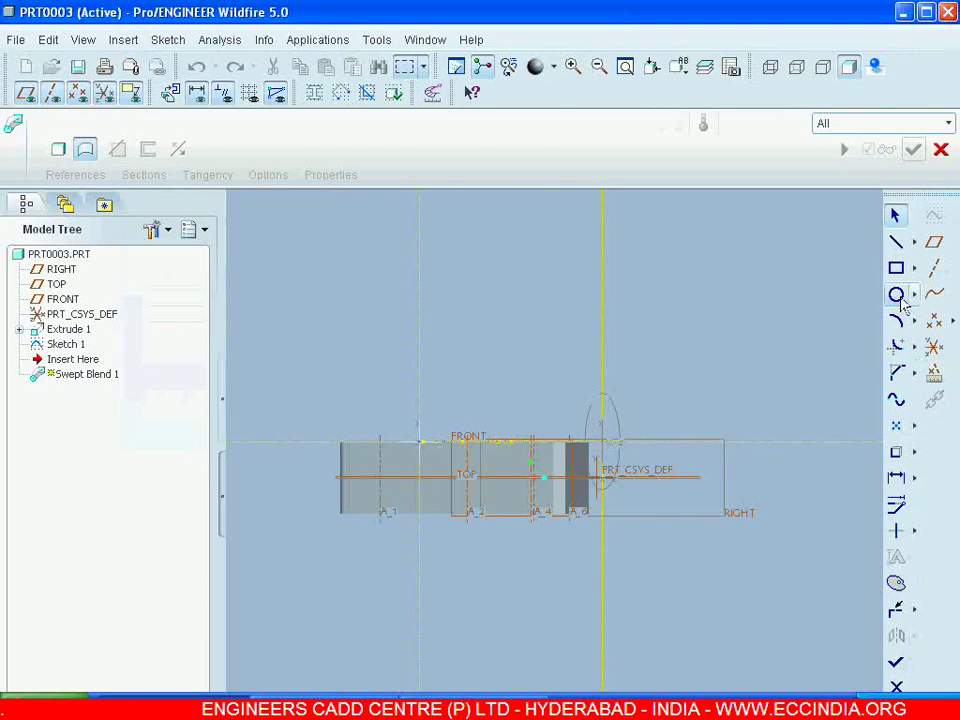
click(898, 294)
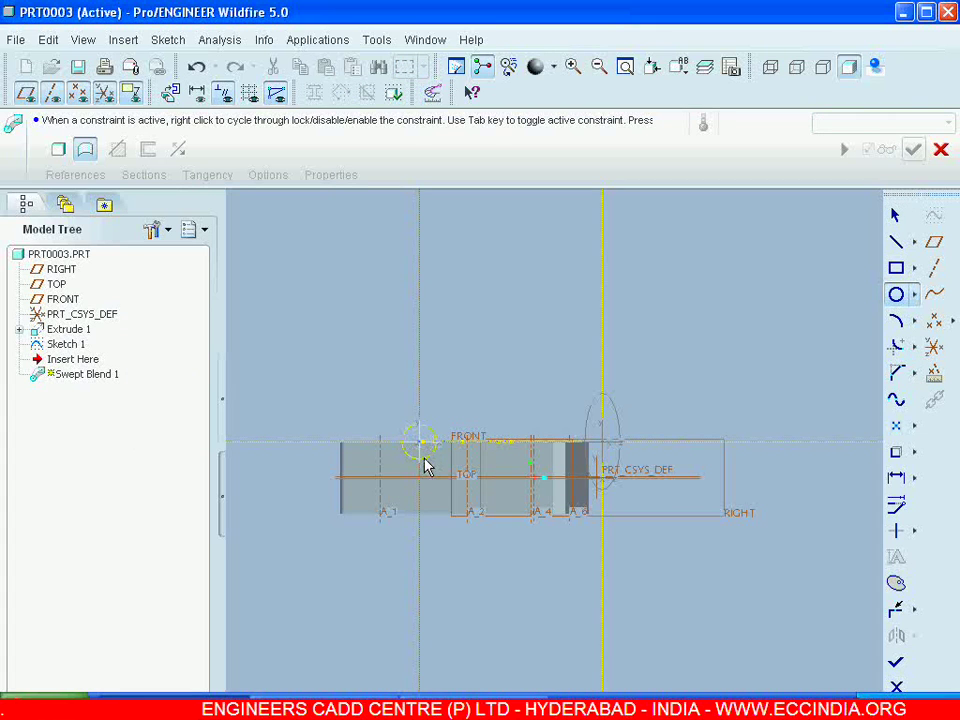
click(895, 215)
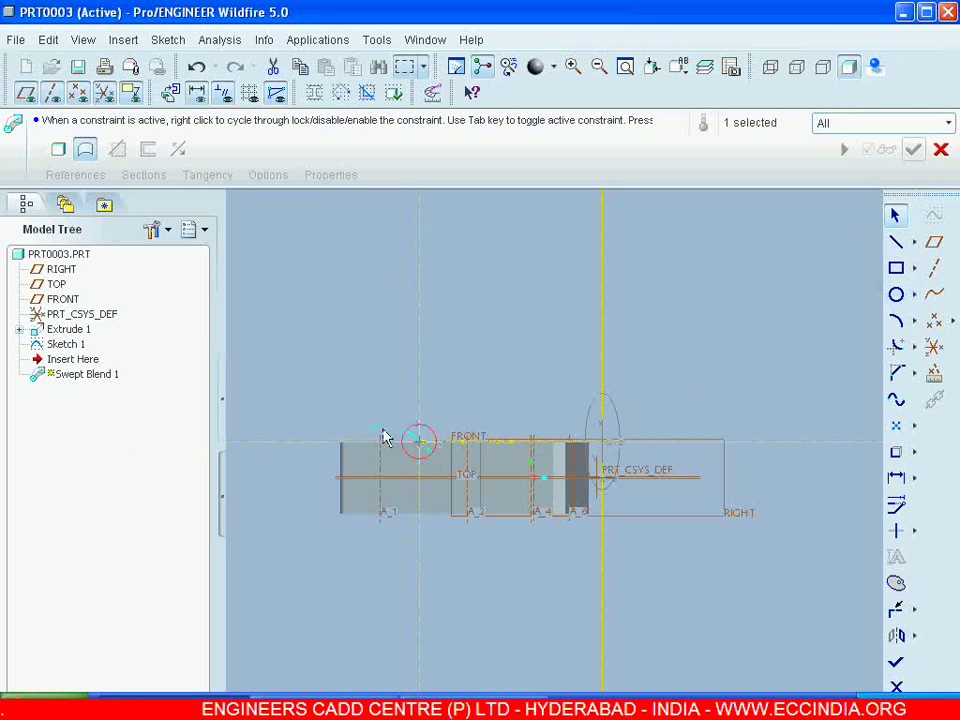
text(1)
key(Return)
click(896, 662)
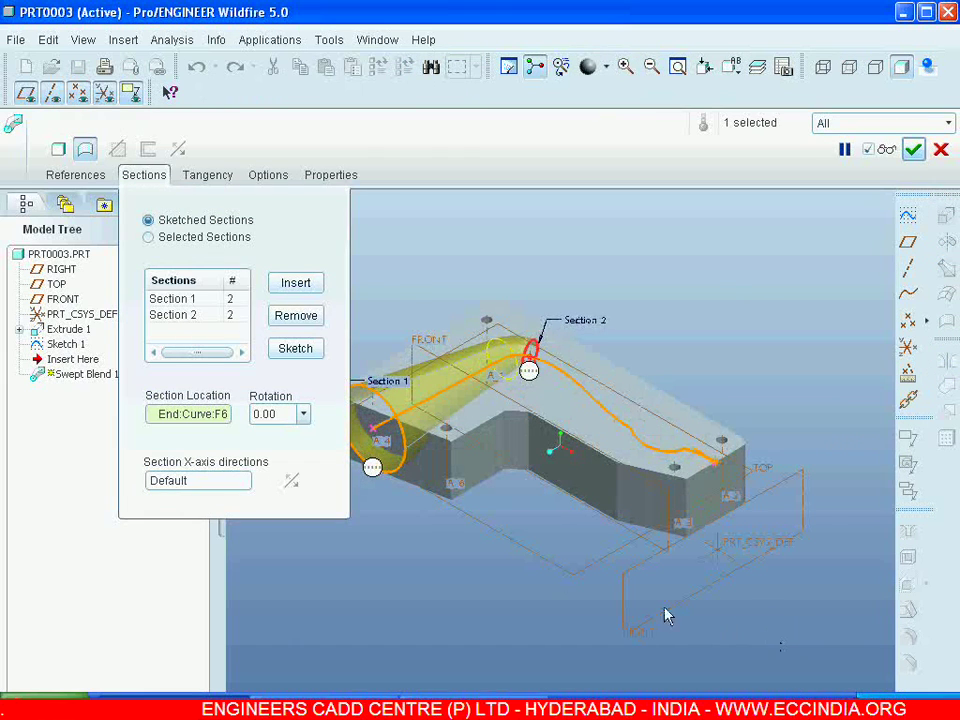
Step: Insert Section 3 at the spline's start as a tiny circle dimensioned 5.00
click(296, 284)
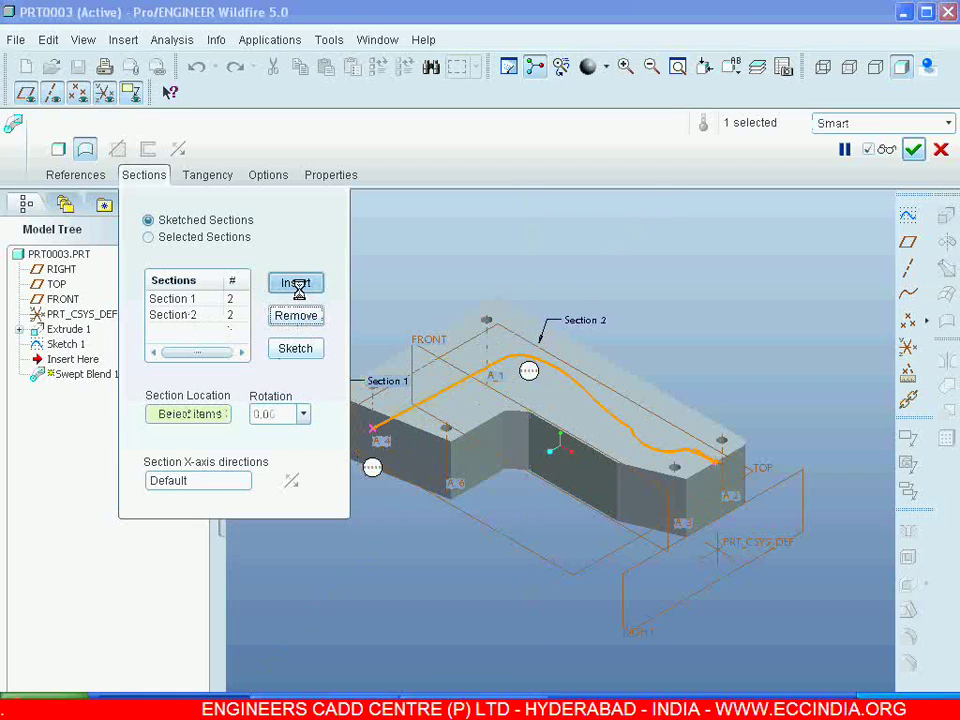
click(709, 472)
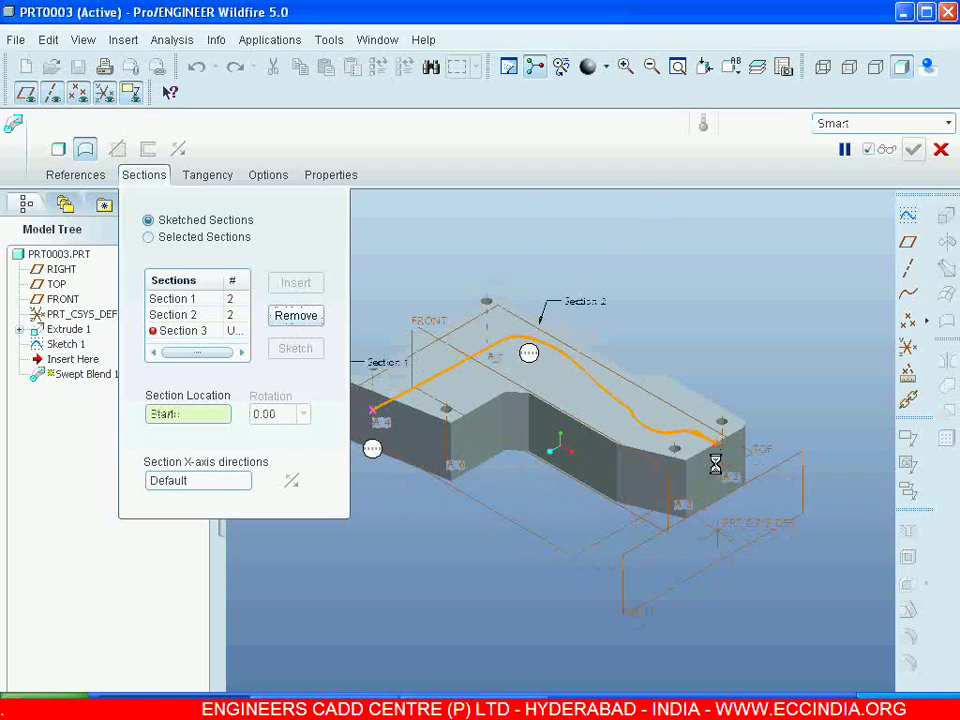
click(316, 348)
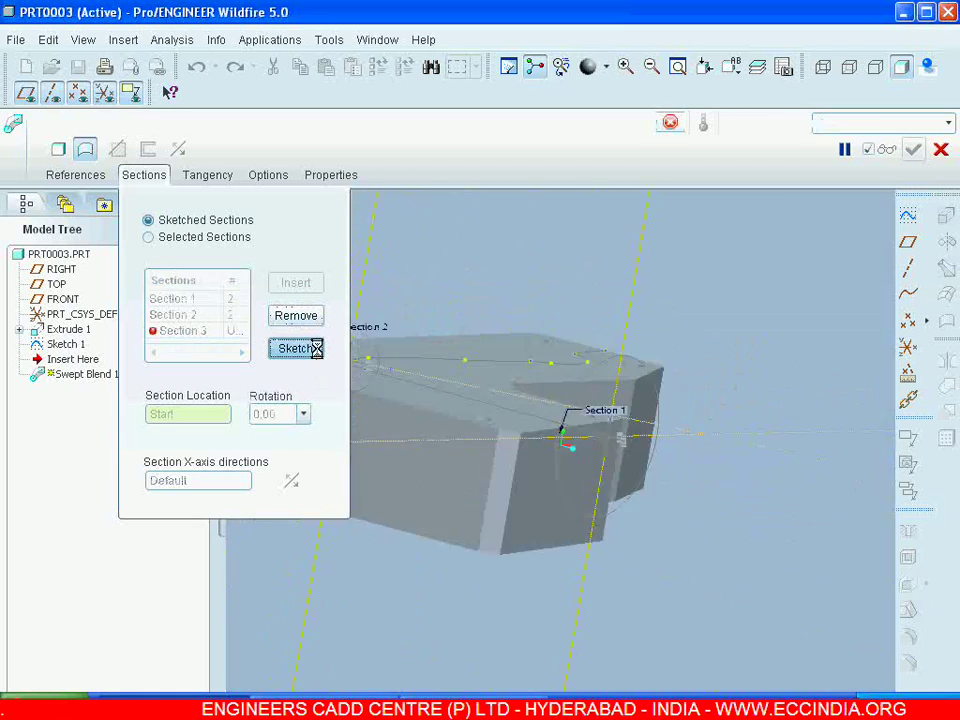
click(896, 294)
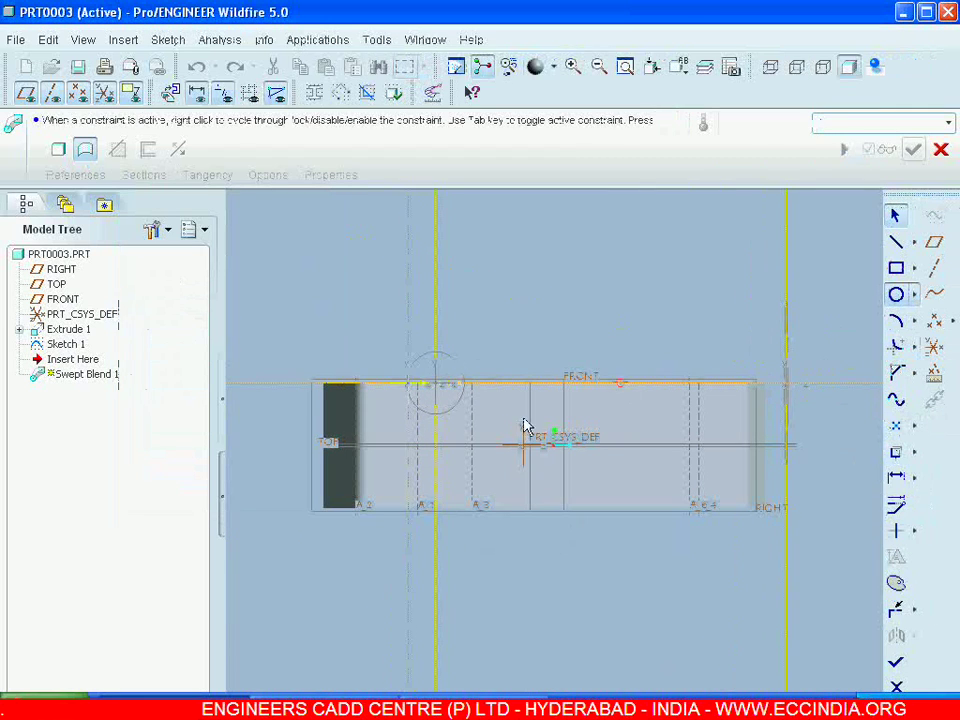
scroll(410, 405, up, 2)
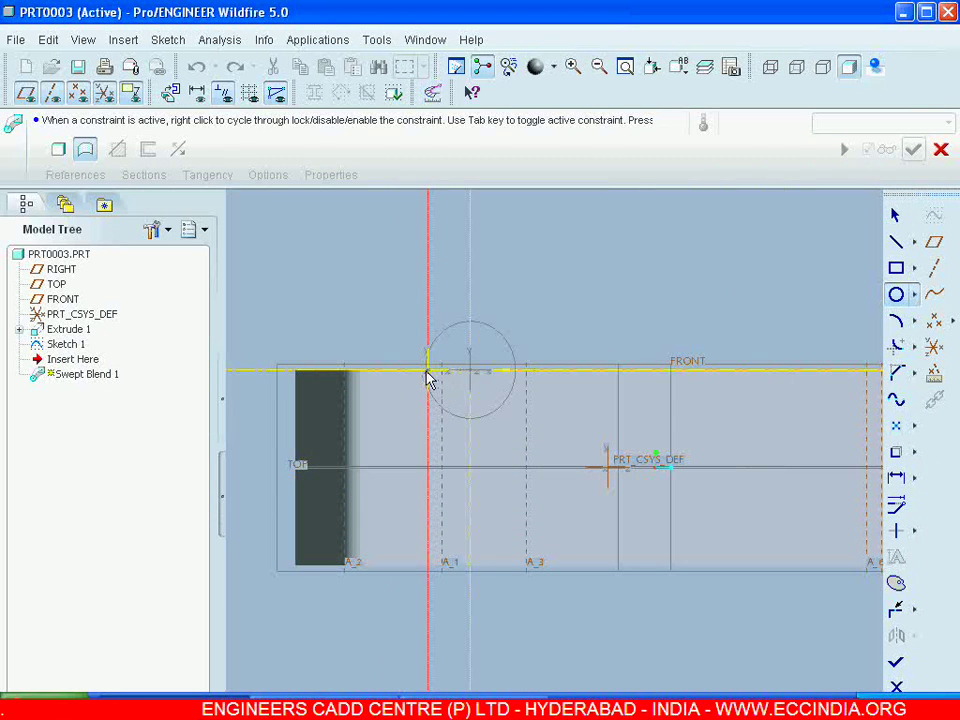
click(428, 372)
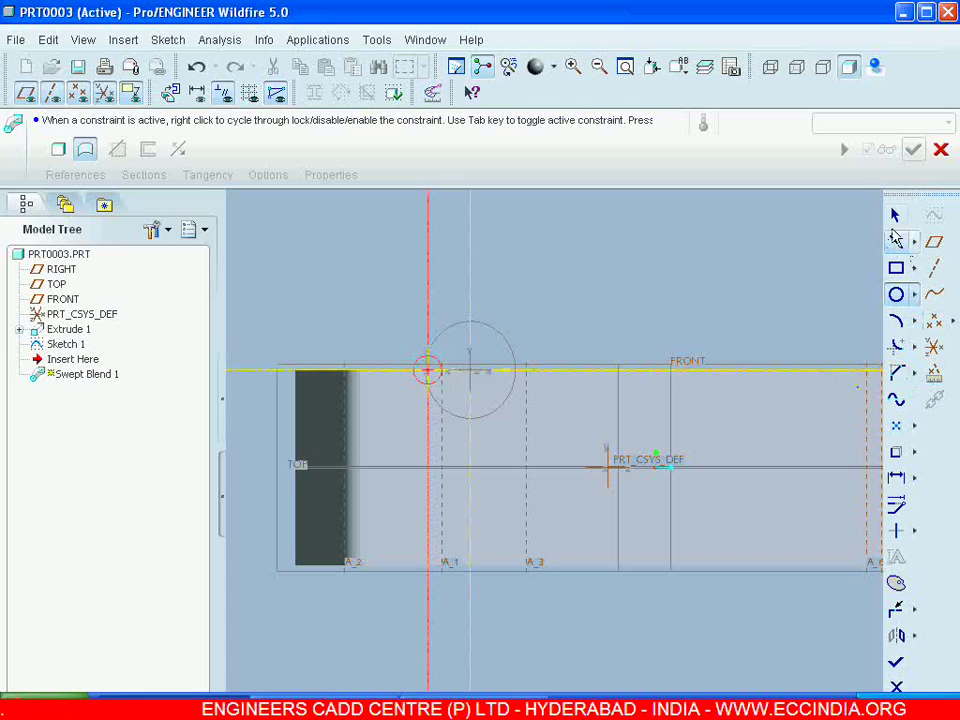
click(895, 217)
double_click(390, 362)
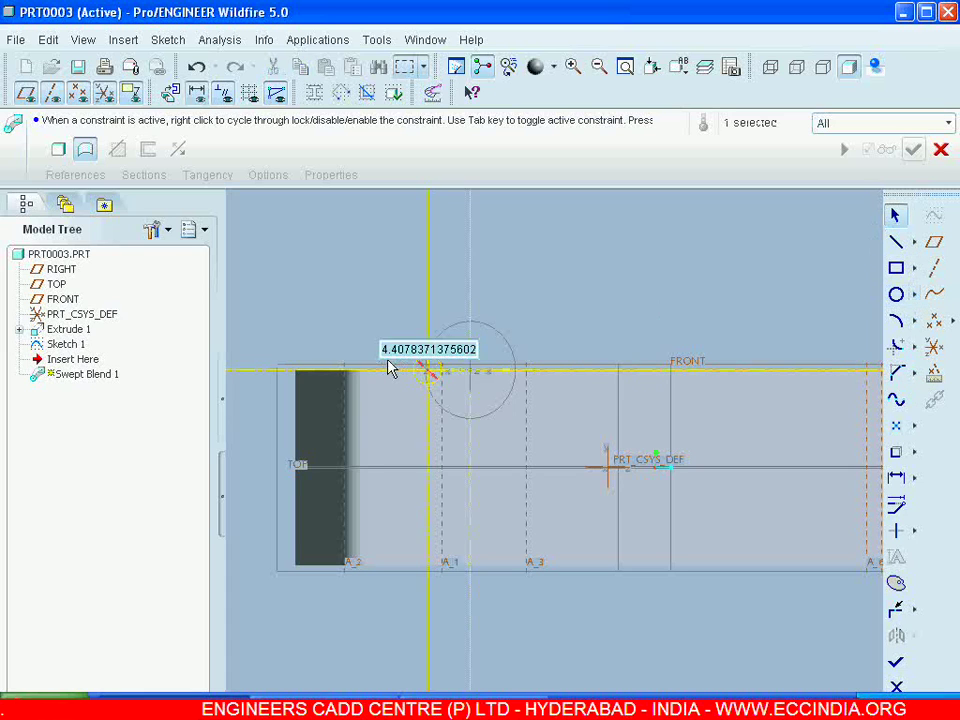
text(5)
key(Return)
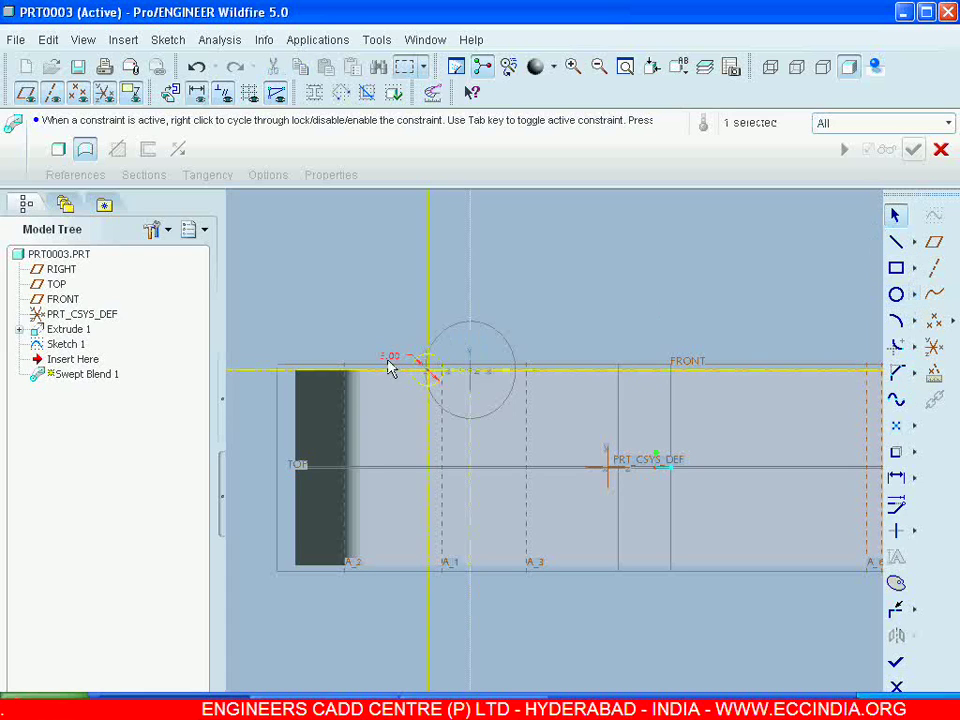
click(895, 662)
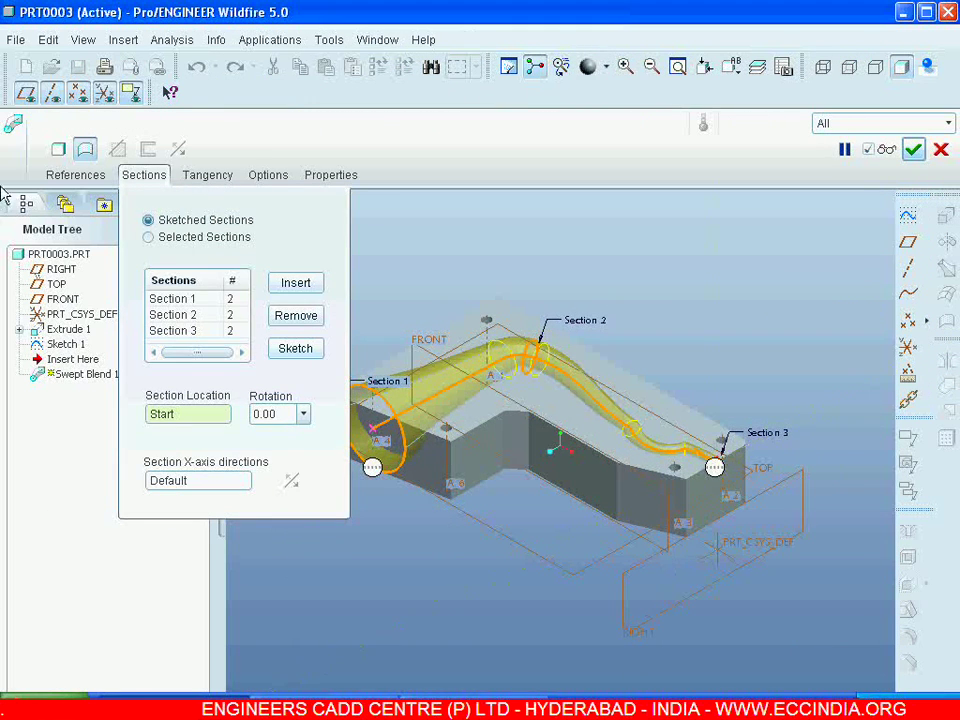
Step: Finish Swept Blend 1 as a solid material removal, cutting the tapered channel along the spline path
click(57, 150)
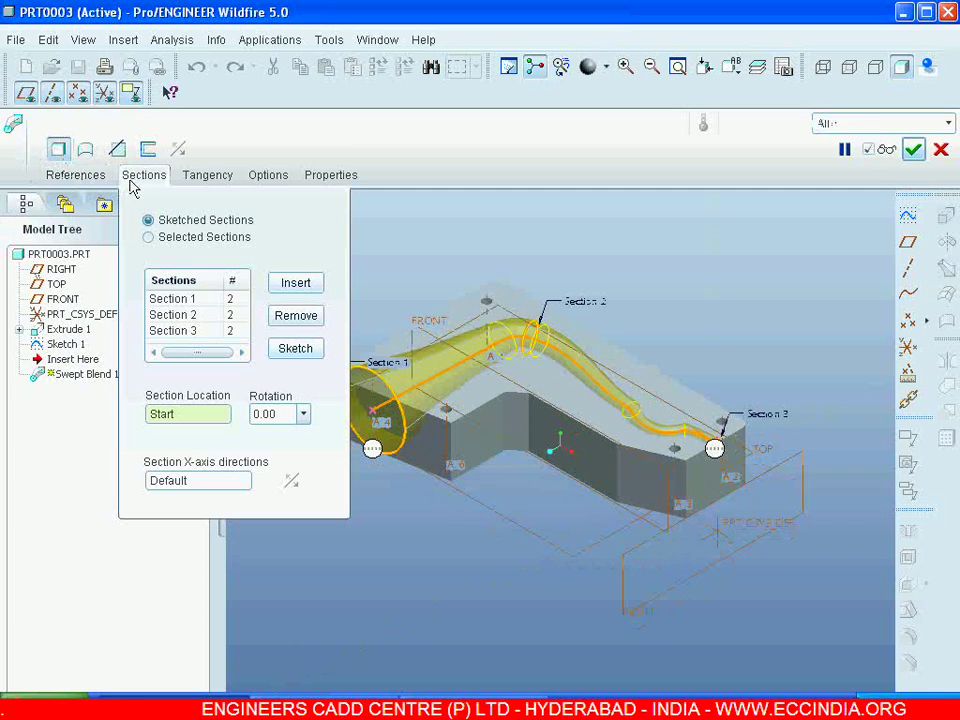
click(119, 150)
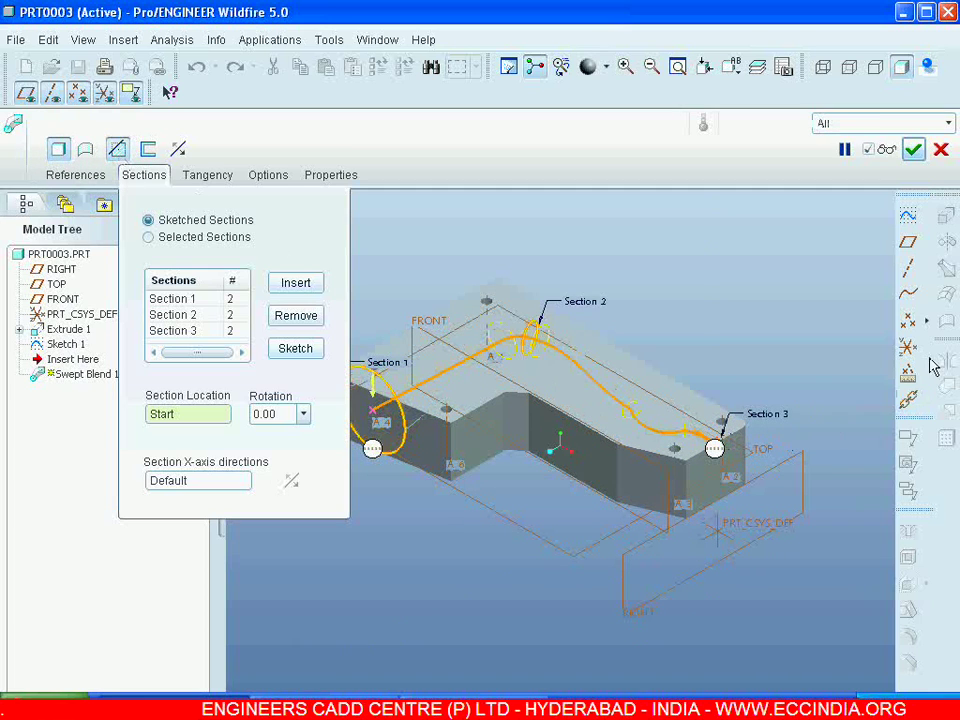
click(913, 149)
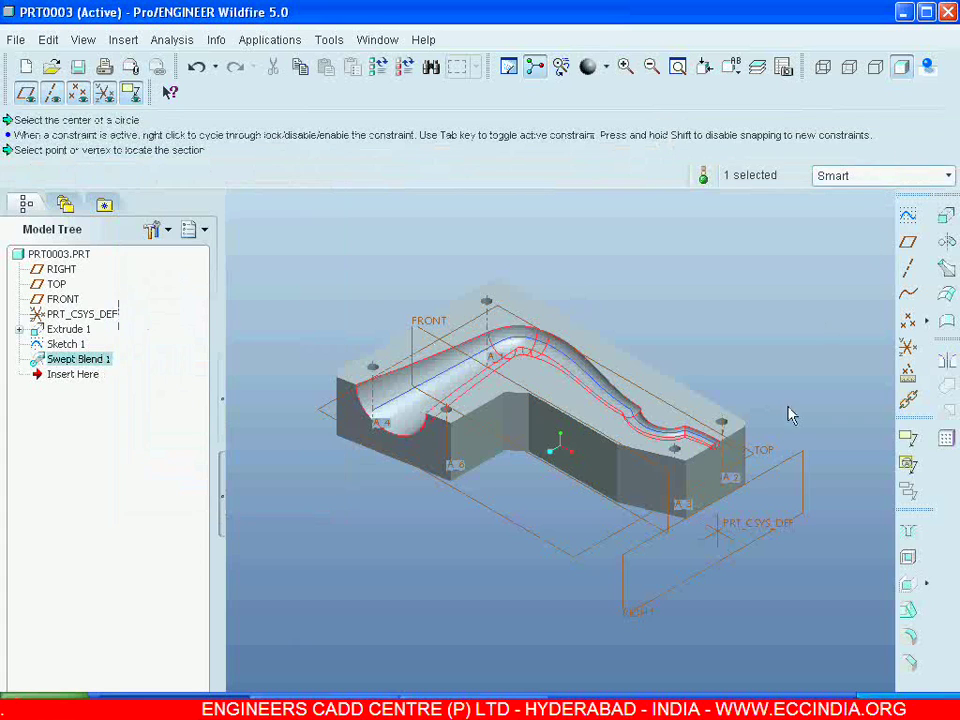
click(731, 596)
mouse_move(724, 617)
middle_down()
mouse_move(705, 647)
mouse_move(679, 587)
mouse_move(714, 581)
mouse_move(752, 555)
mouse_move(697, 593)
mouse_move(729, 609)
mouse_move(729, 621)
middle_up()
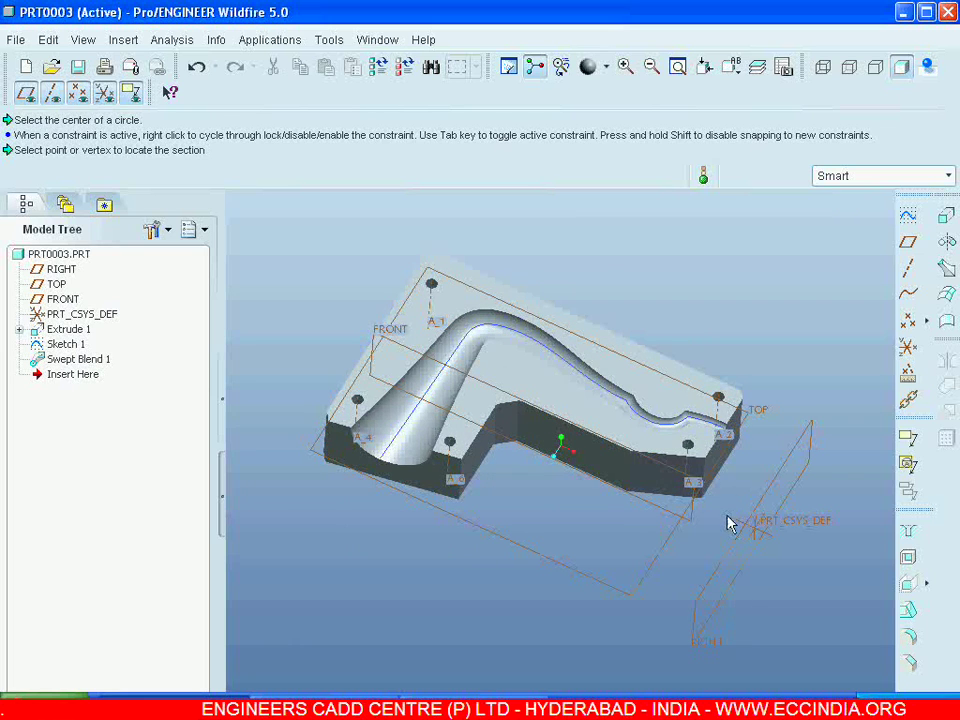